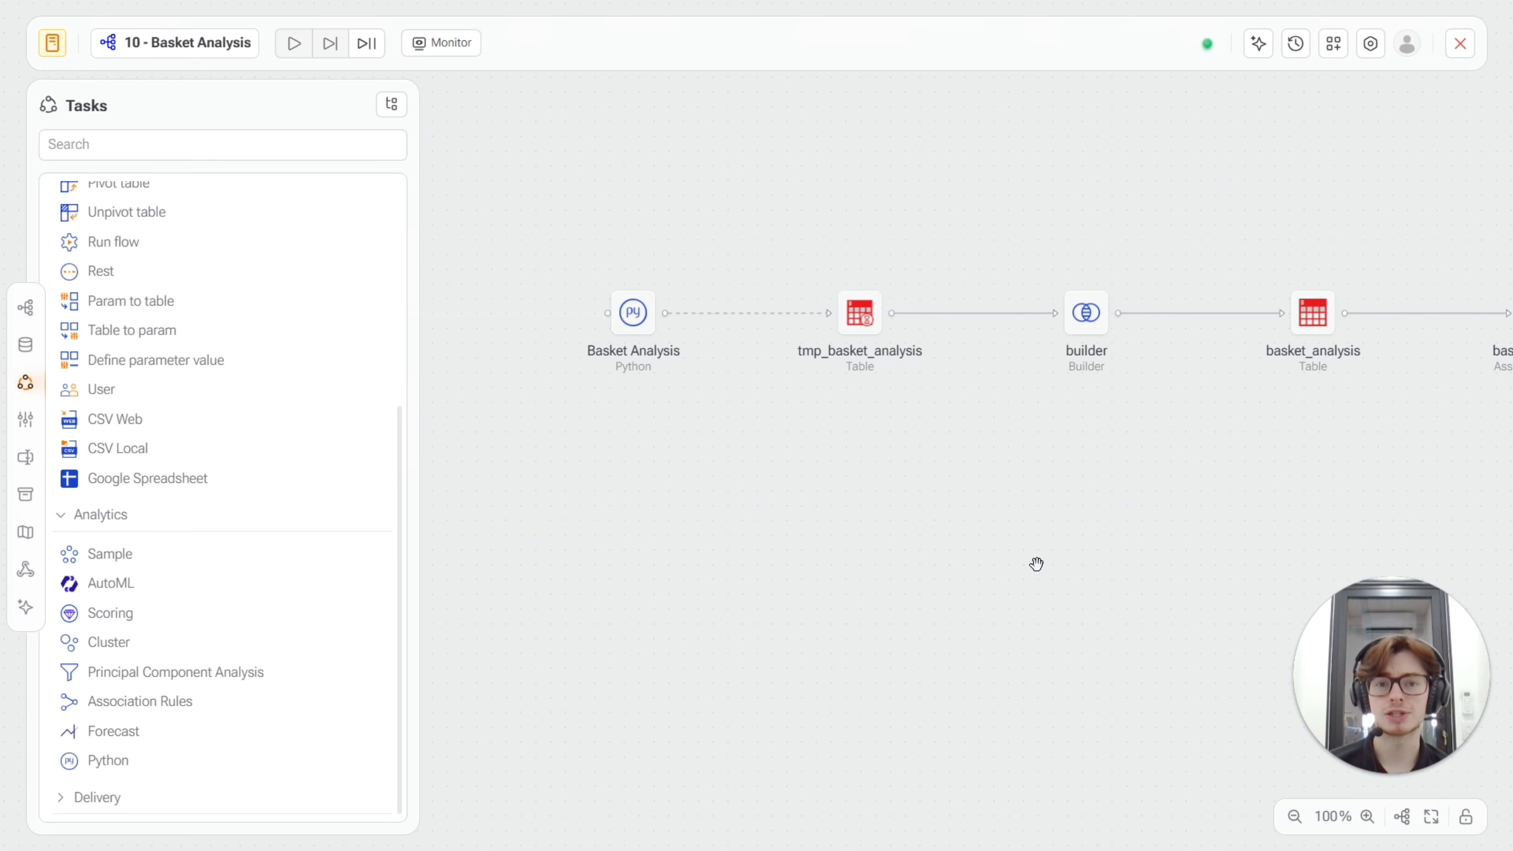
Open the Basket Analysis Python task and review the customer, transaction and items-per-transaction parameters in its code.
drag(1037, 563, 866, 464)
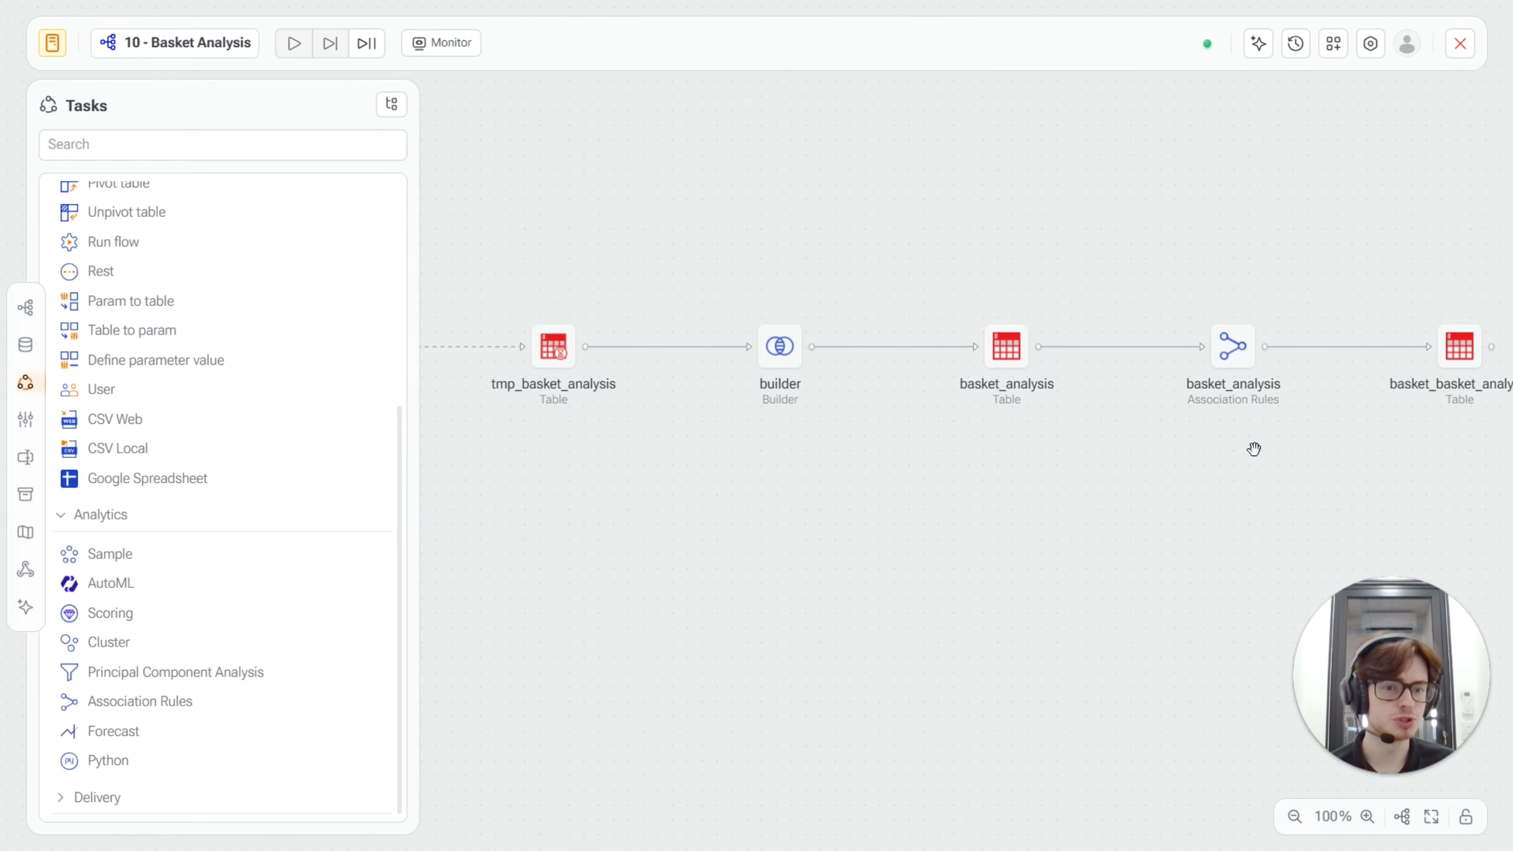
drag(786, 471, 986, 354)
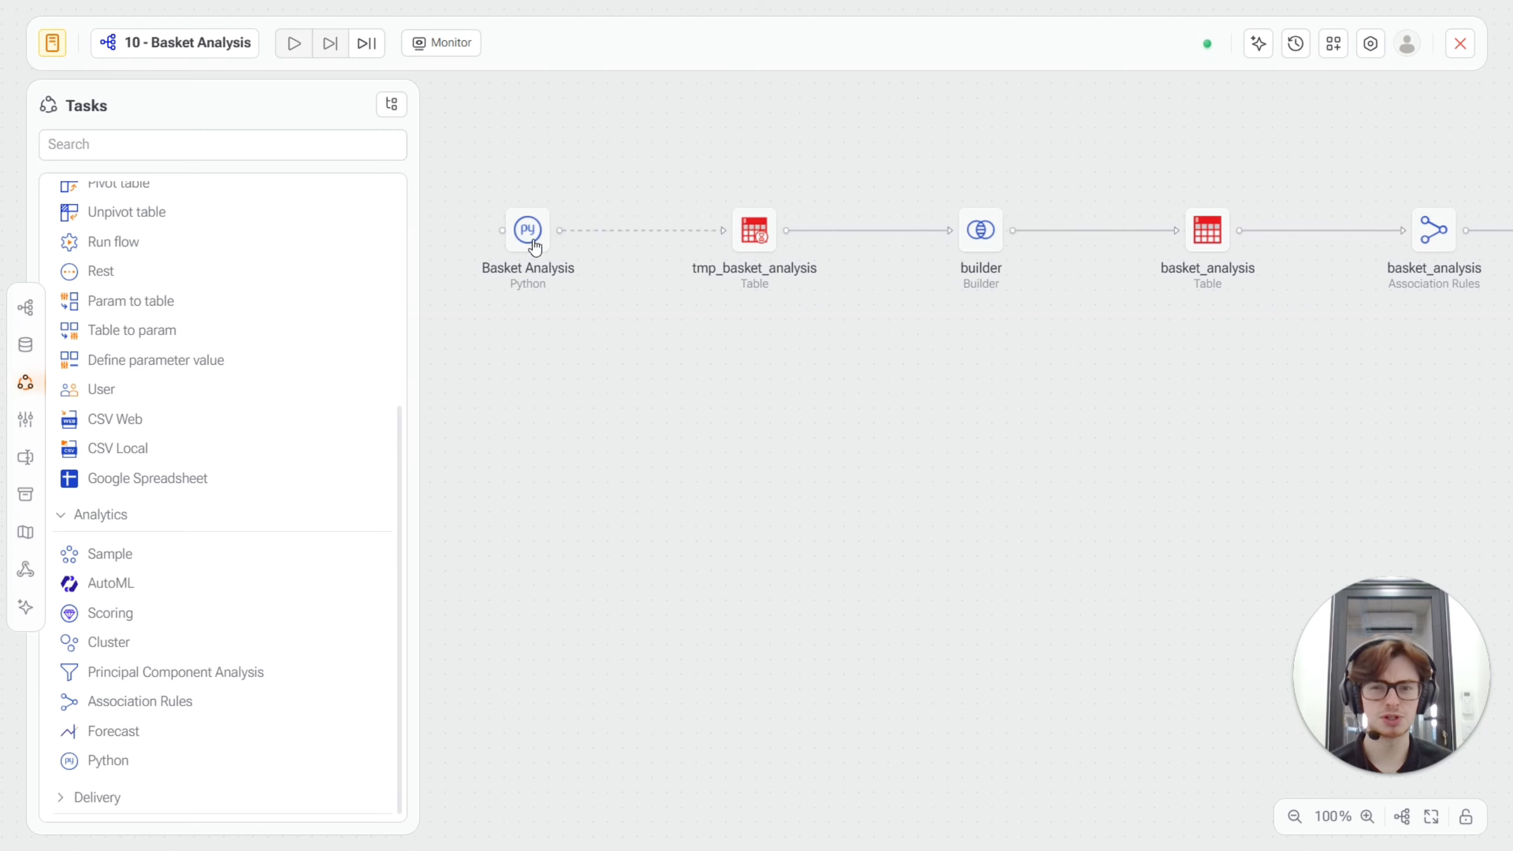
mouse_move(535, 243)
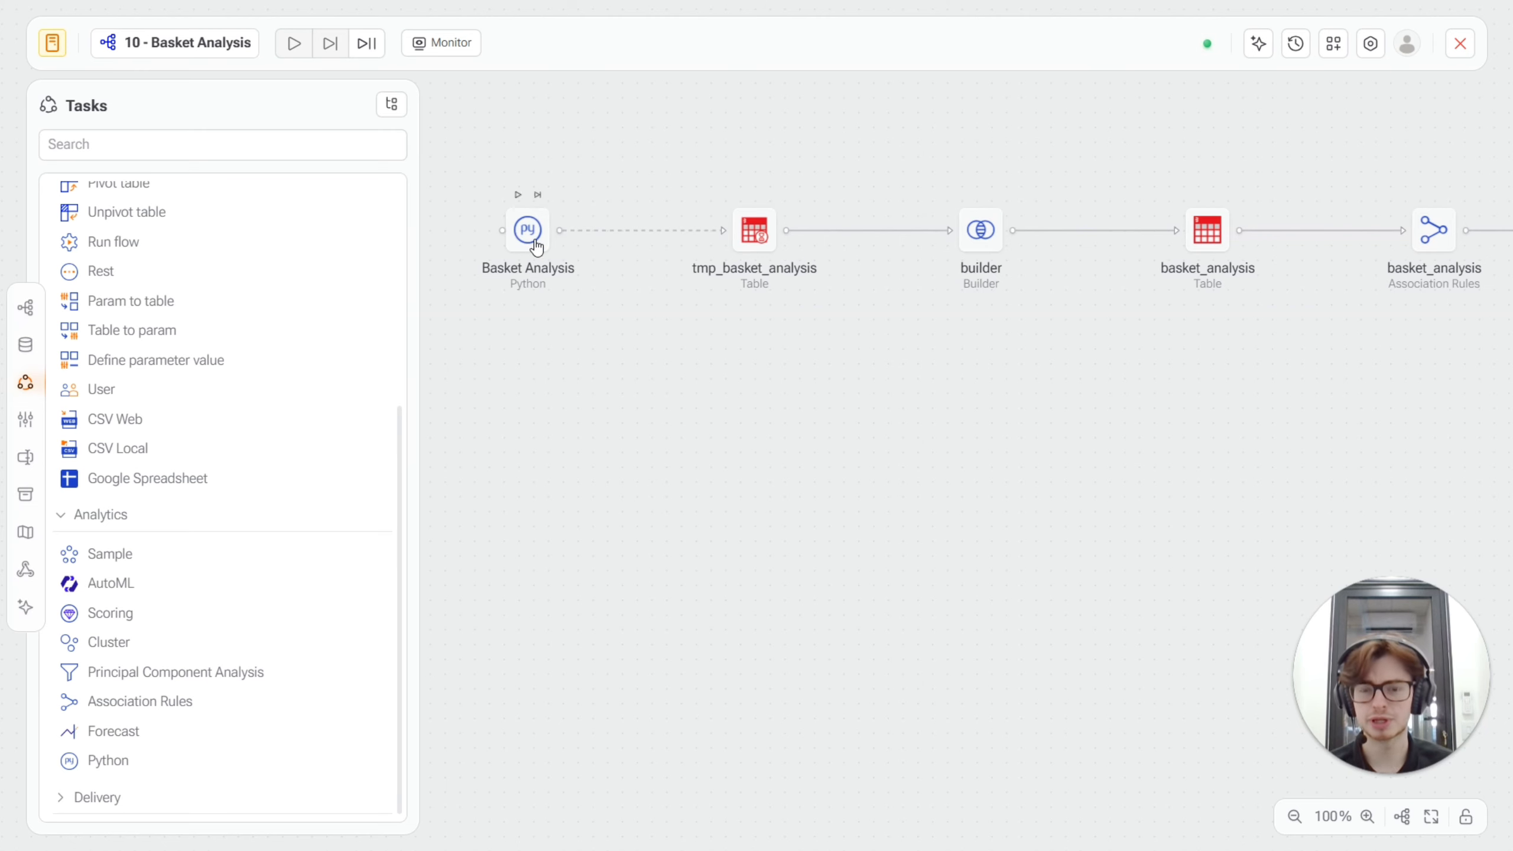
scroll(518, 226, down, 1)
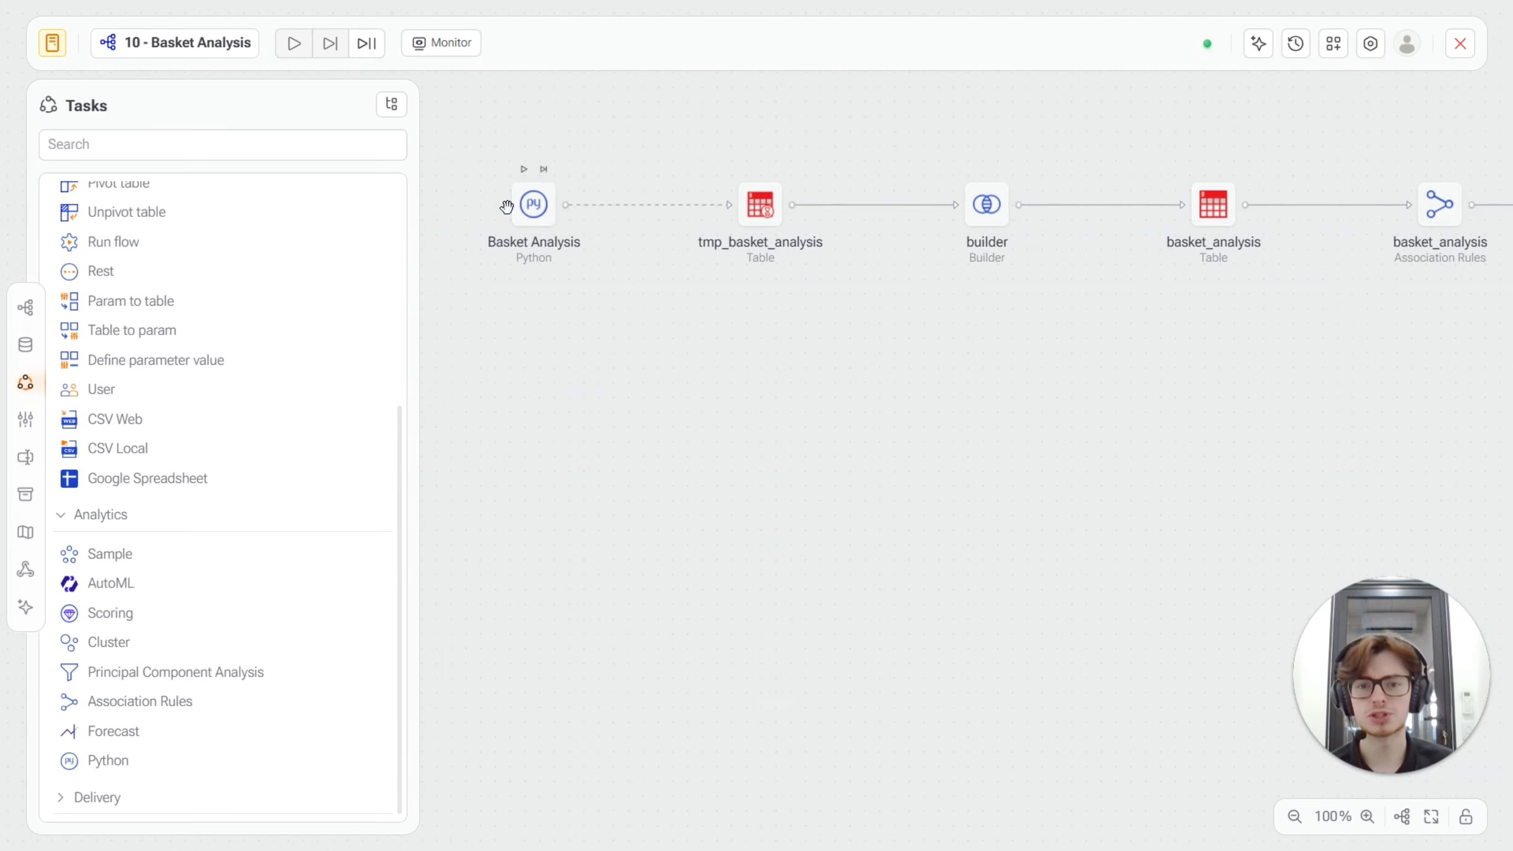
double_click(538, 218)
drag(177, 369, 242, 392)
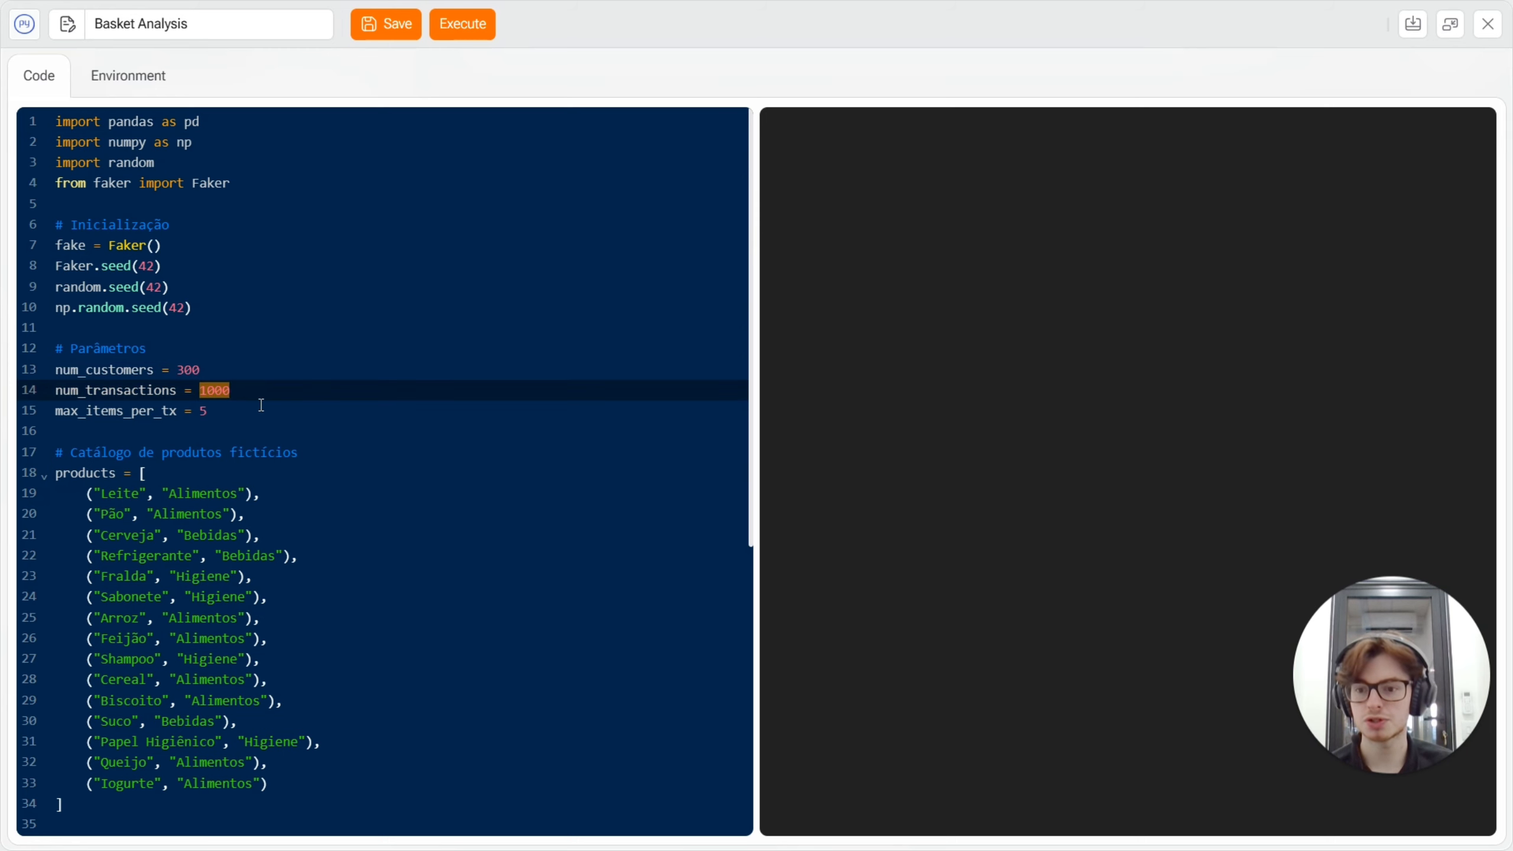
scroll(191, 296, down, 3)
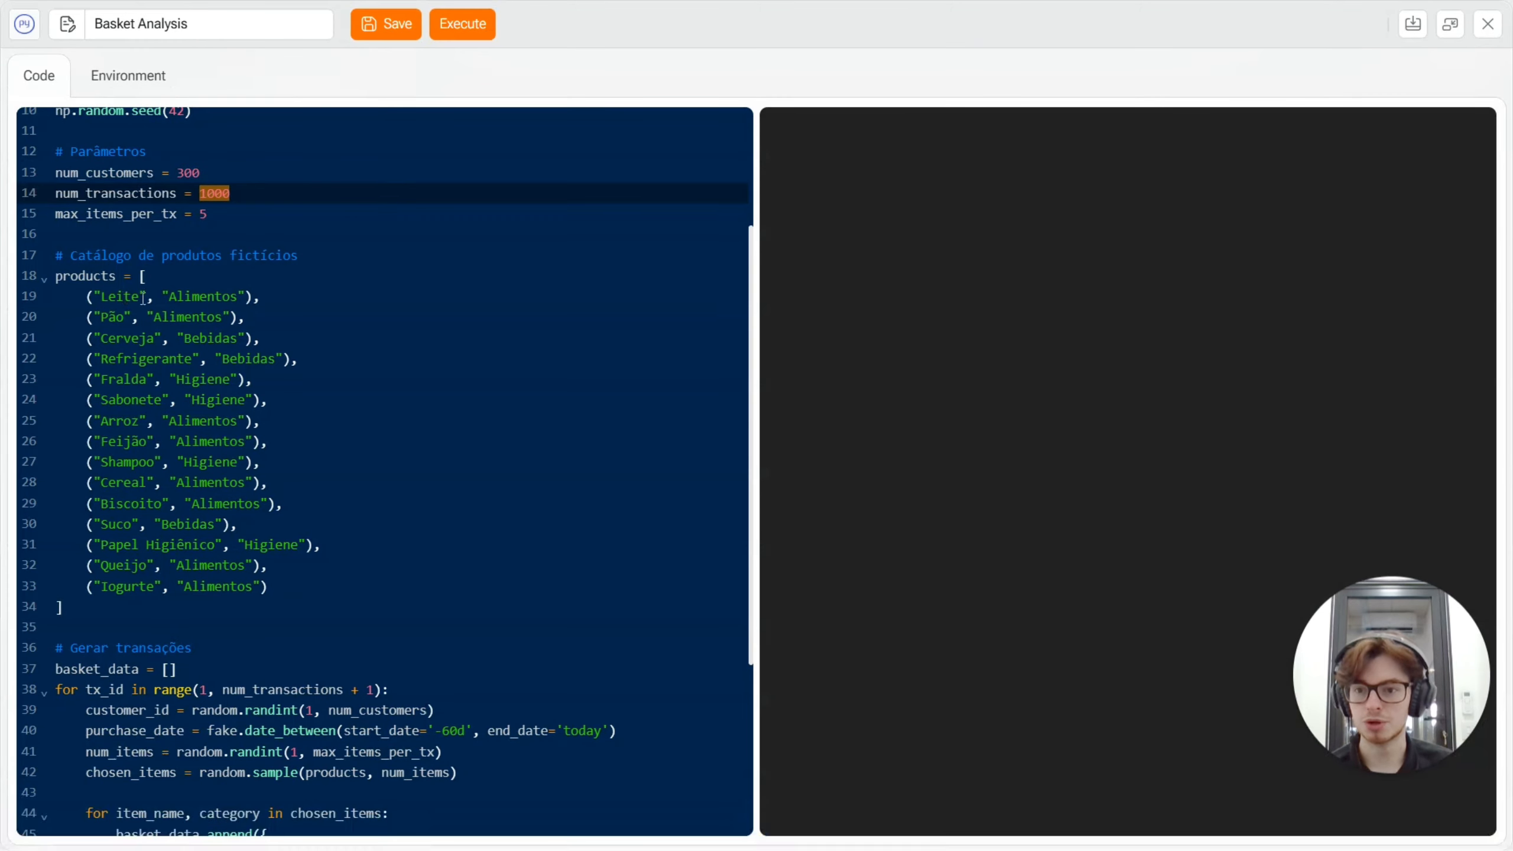
Review the script's product catalogue, transaction generation and table-creation code, and inspect the data in the tmp_basket_analysis table.
click(123, 296)
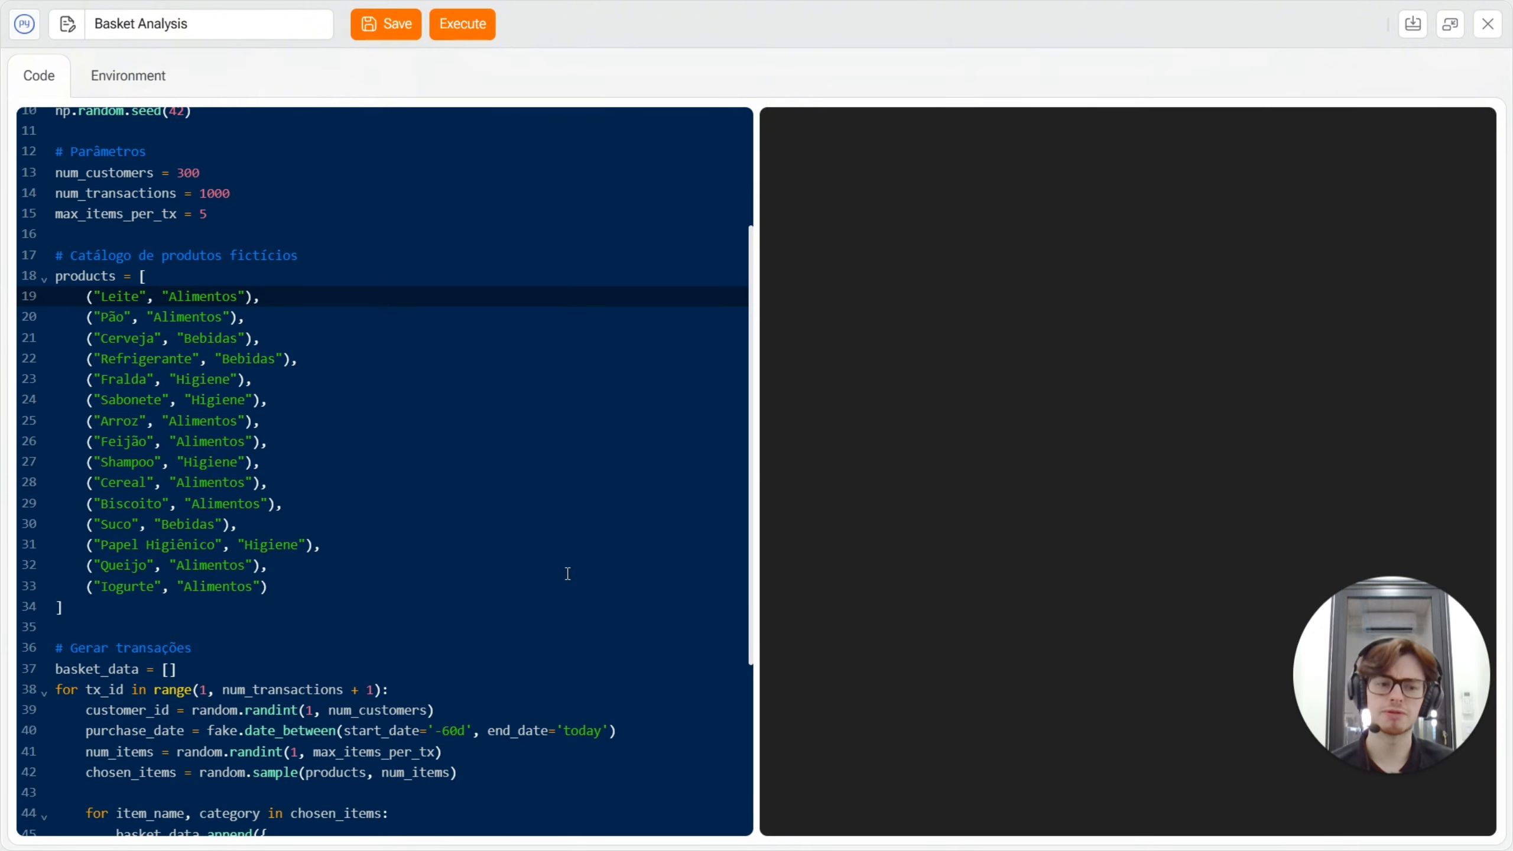
scroll(454, 478, down, 5)
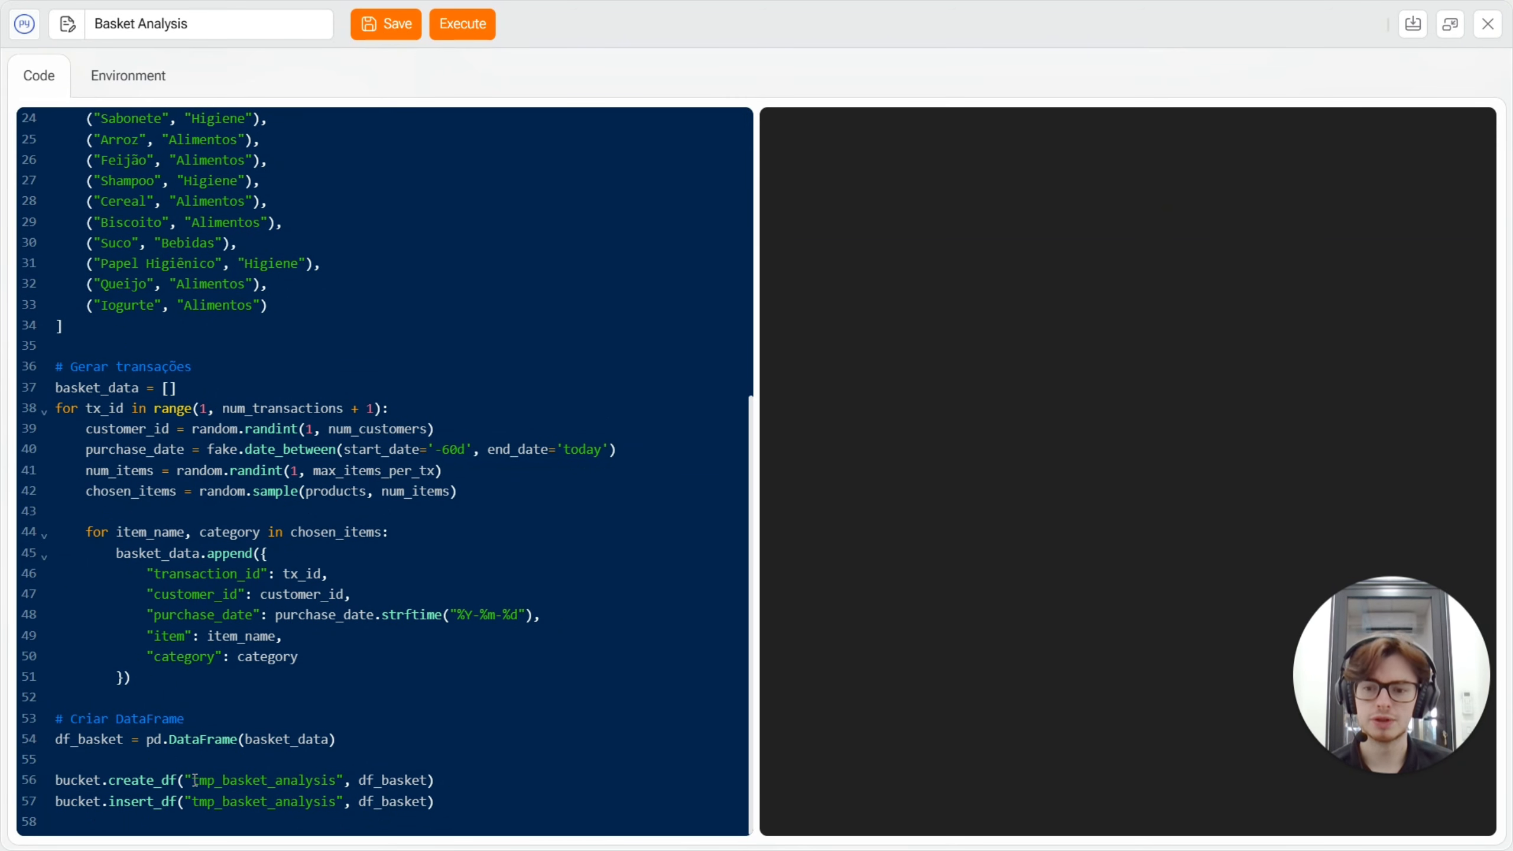
drag(192, 780, 337, 780)
click(521, 651)
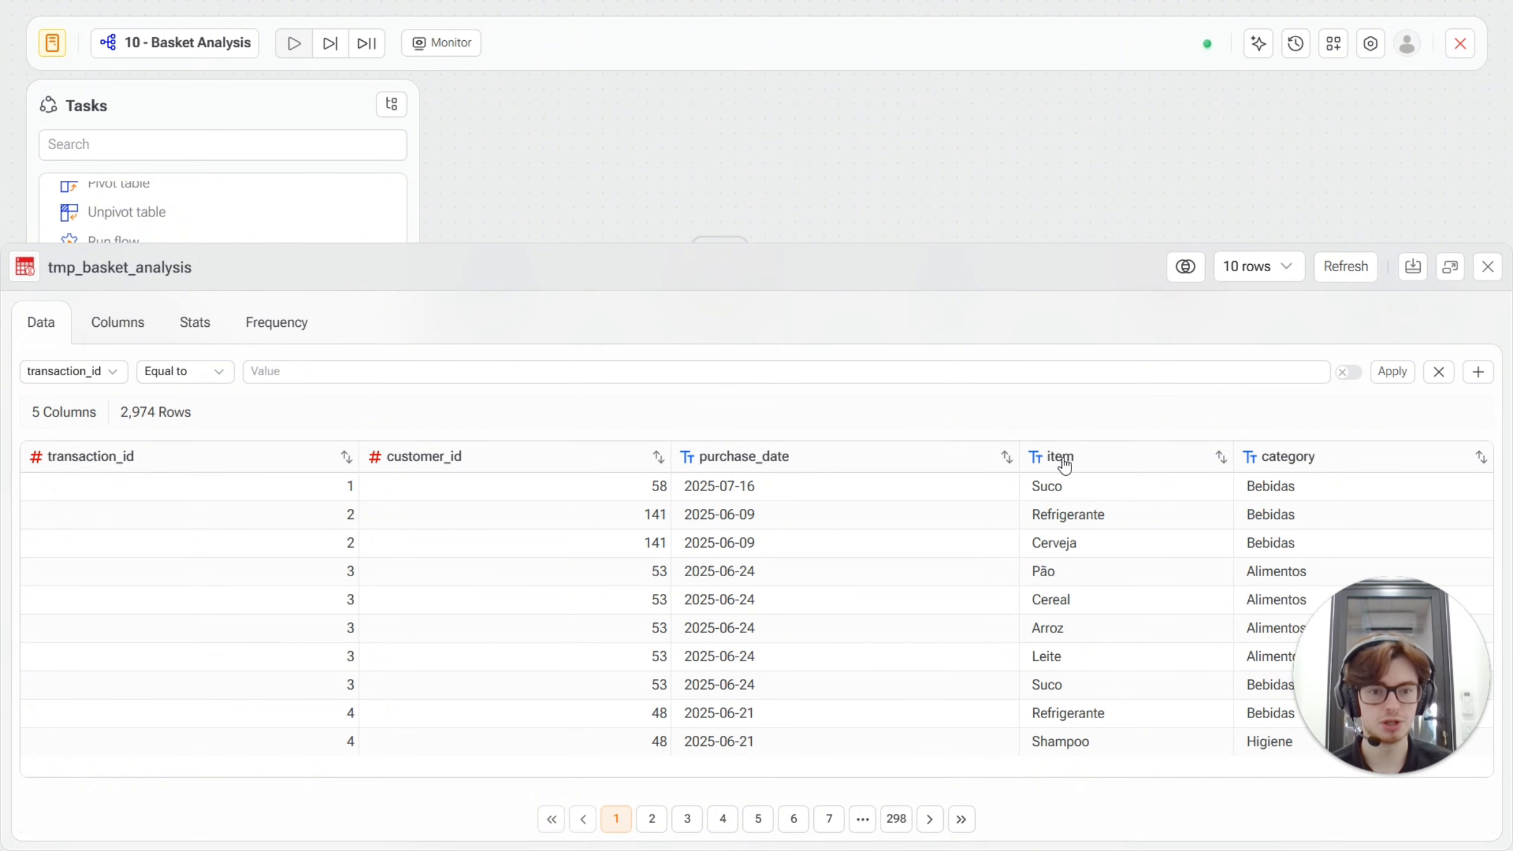
click(1488, 276)
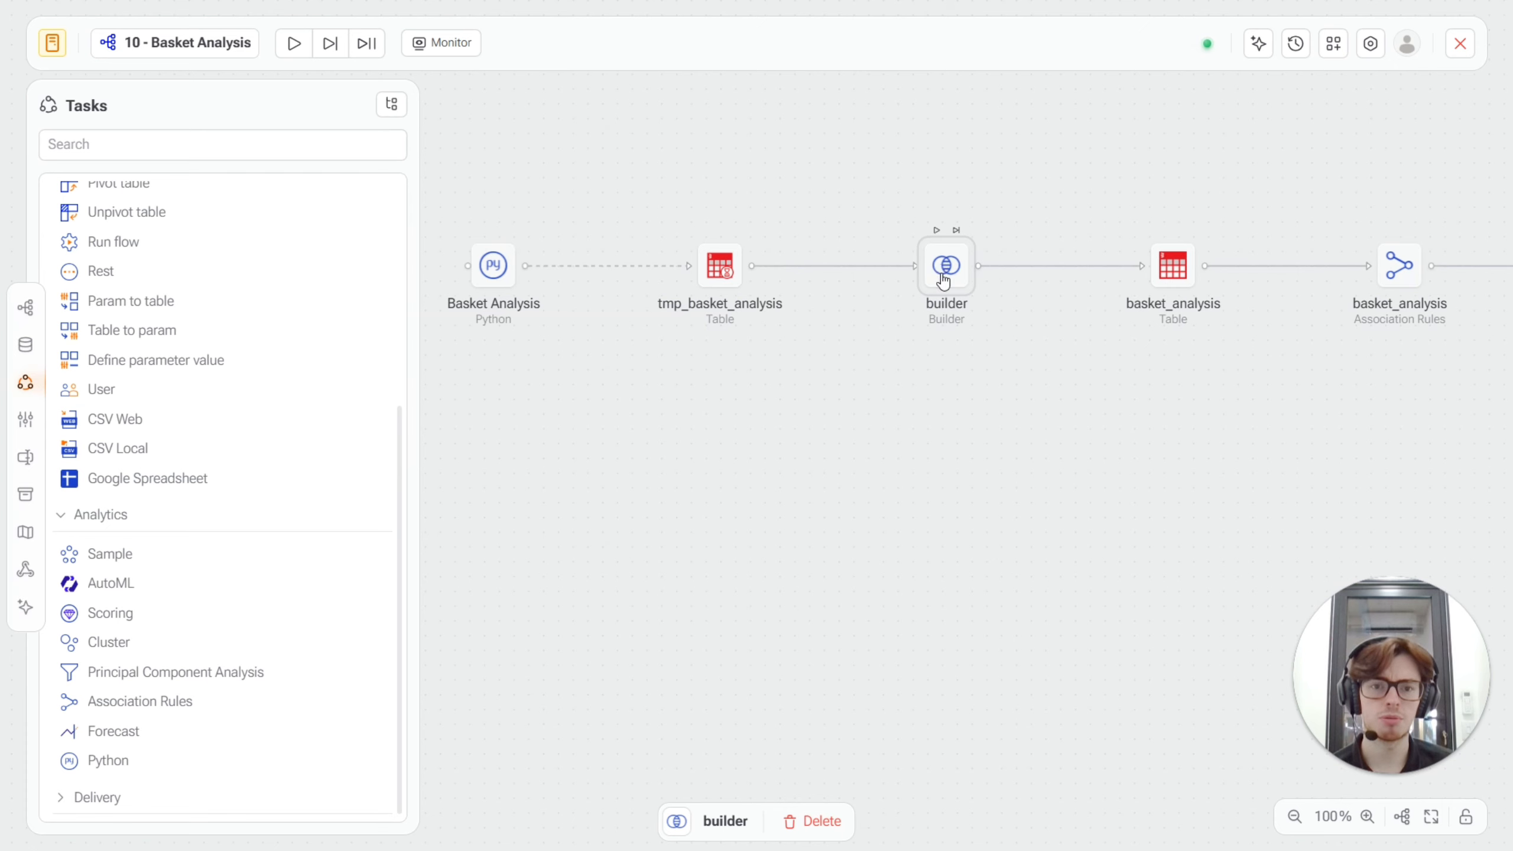
Inspect the expression of the builder task's computed purchase_date column, and check the basket_analysis output table.
double_click(943, 276)
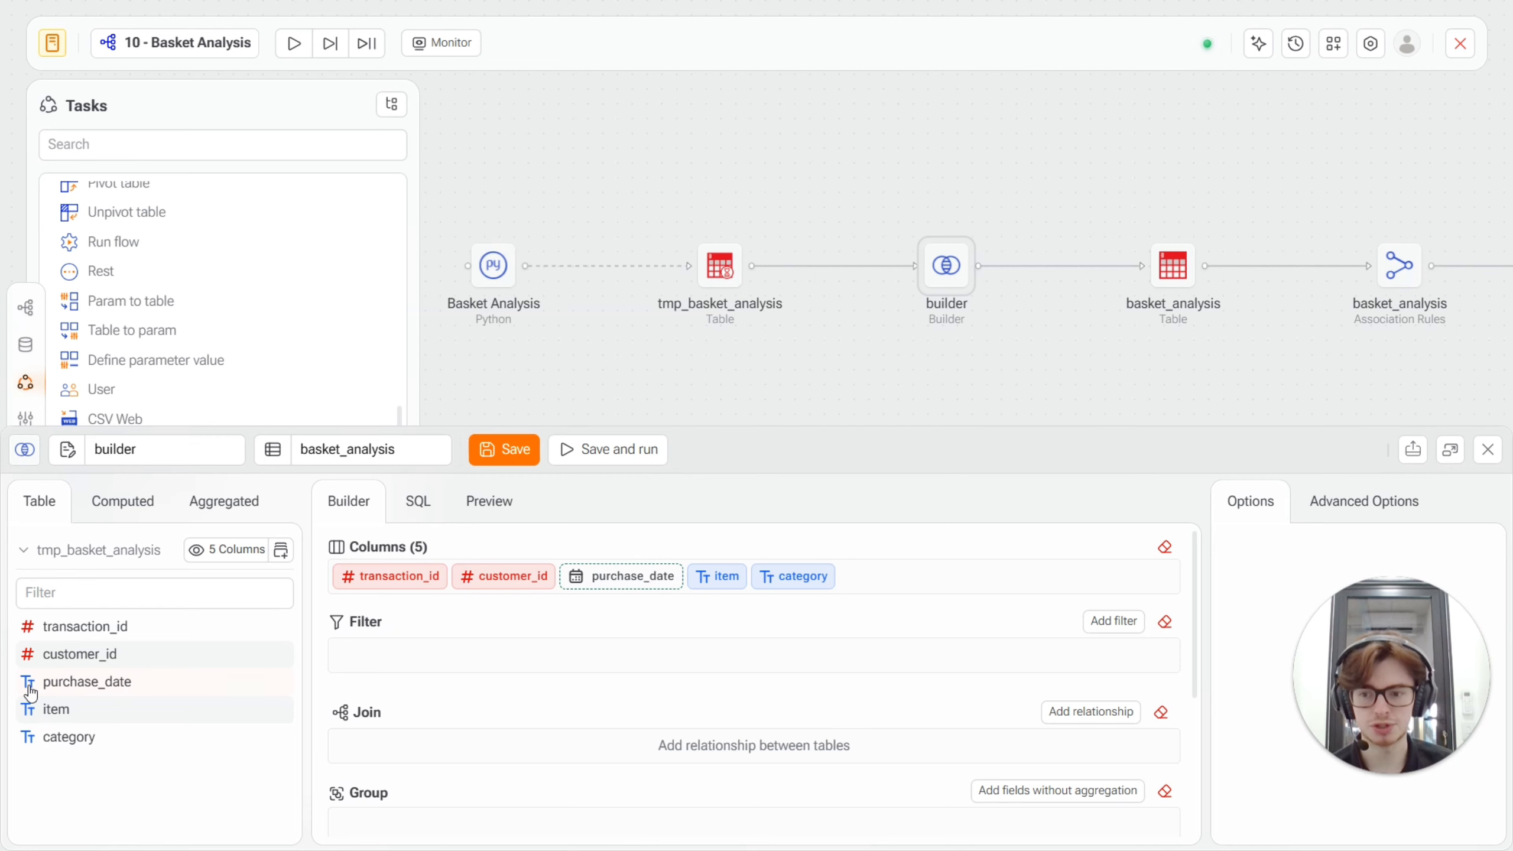
click(128, 501)
click(89, 622)
drag(716, 428, 725, 675)
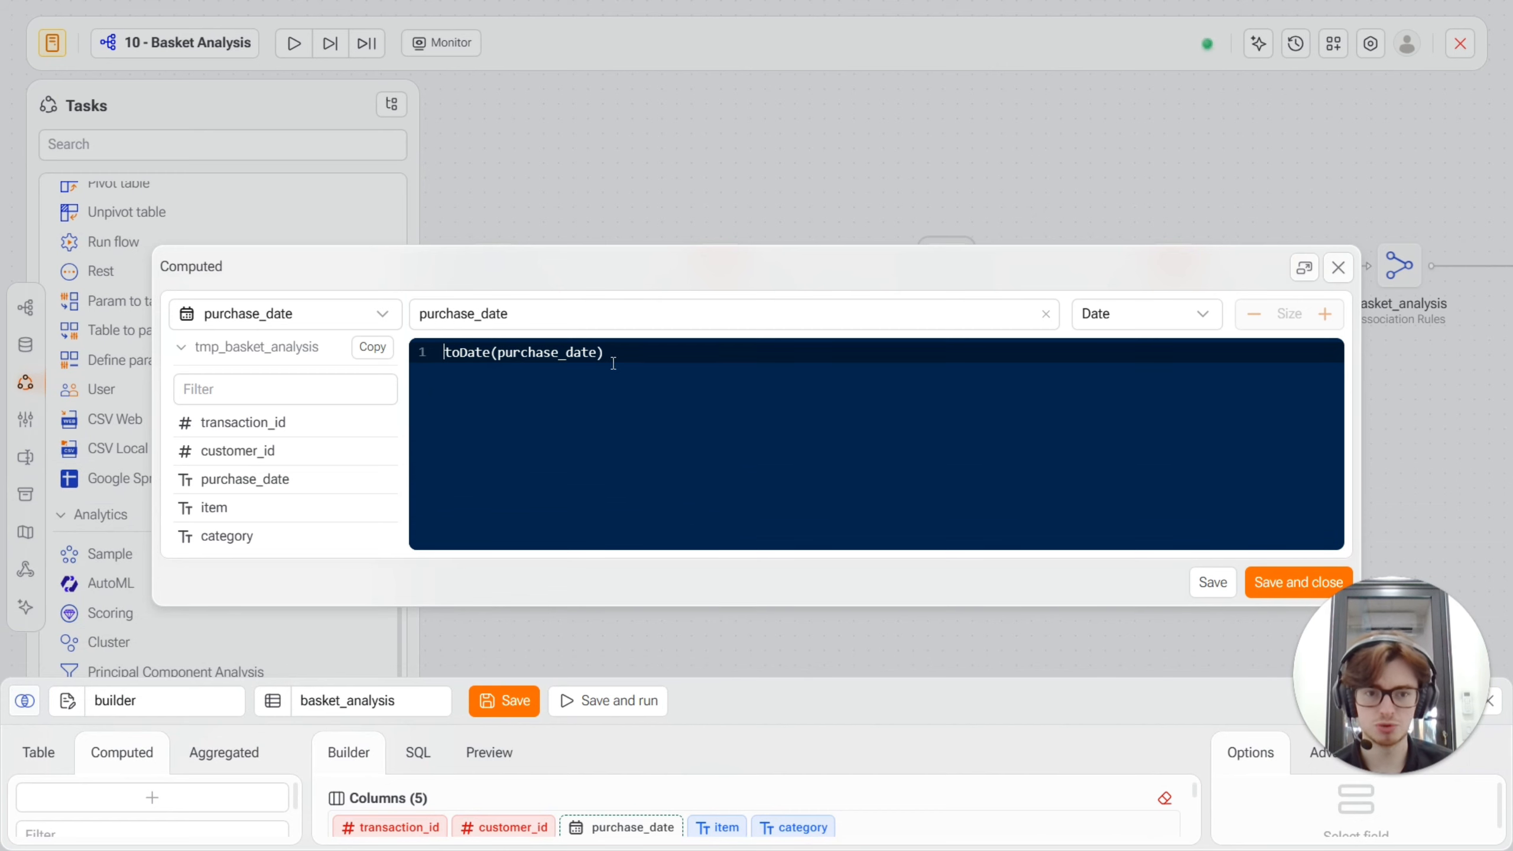
click(1338, 267)
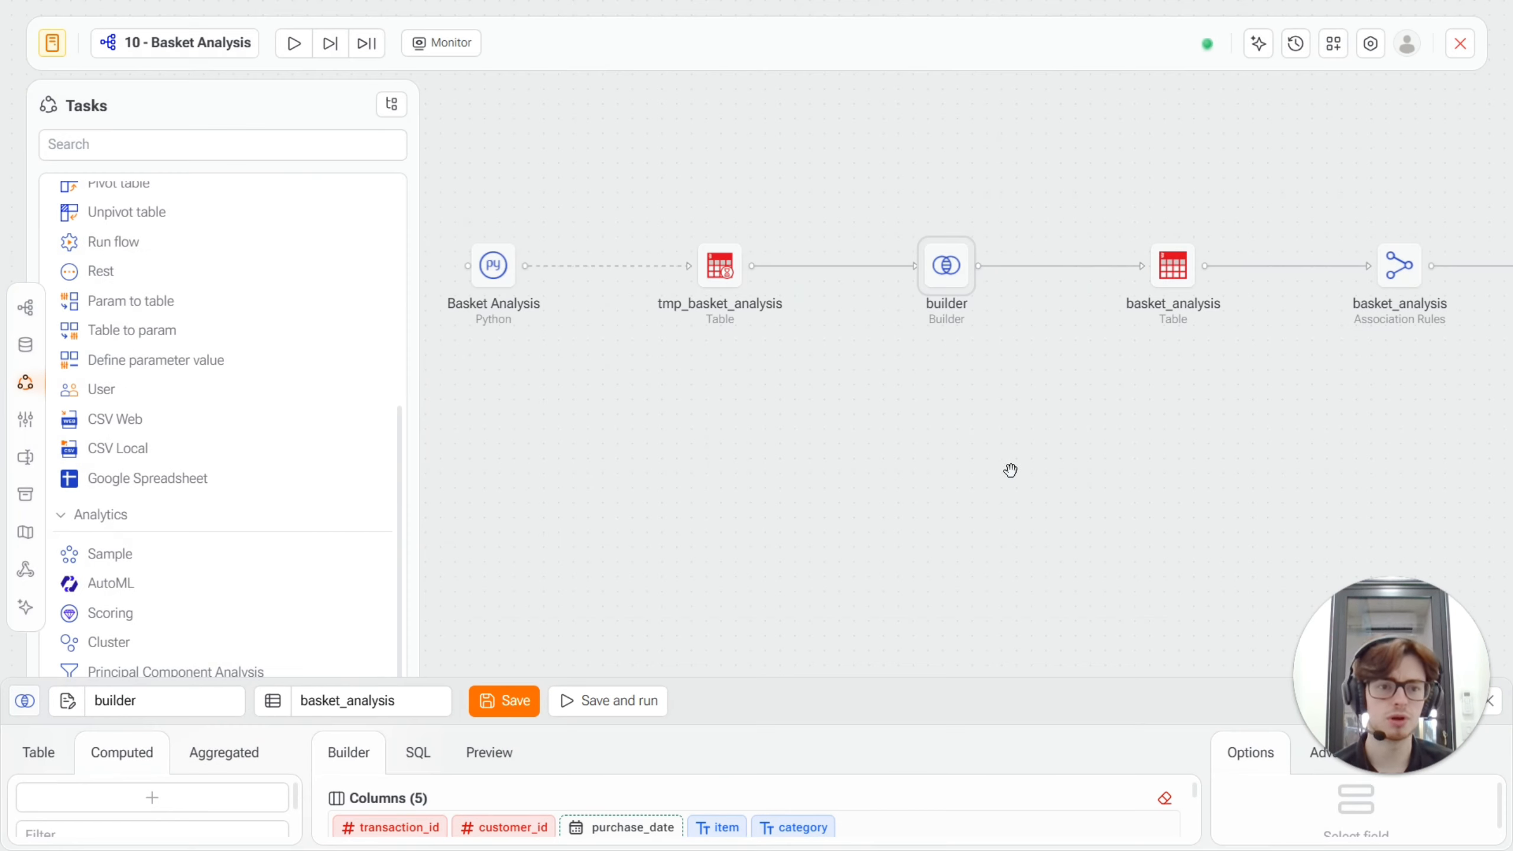
drag(807, 680, 805, 357)
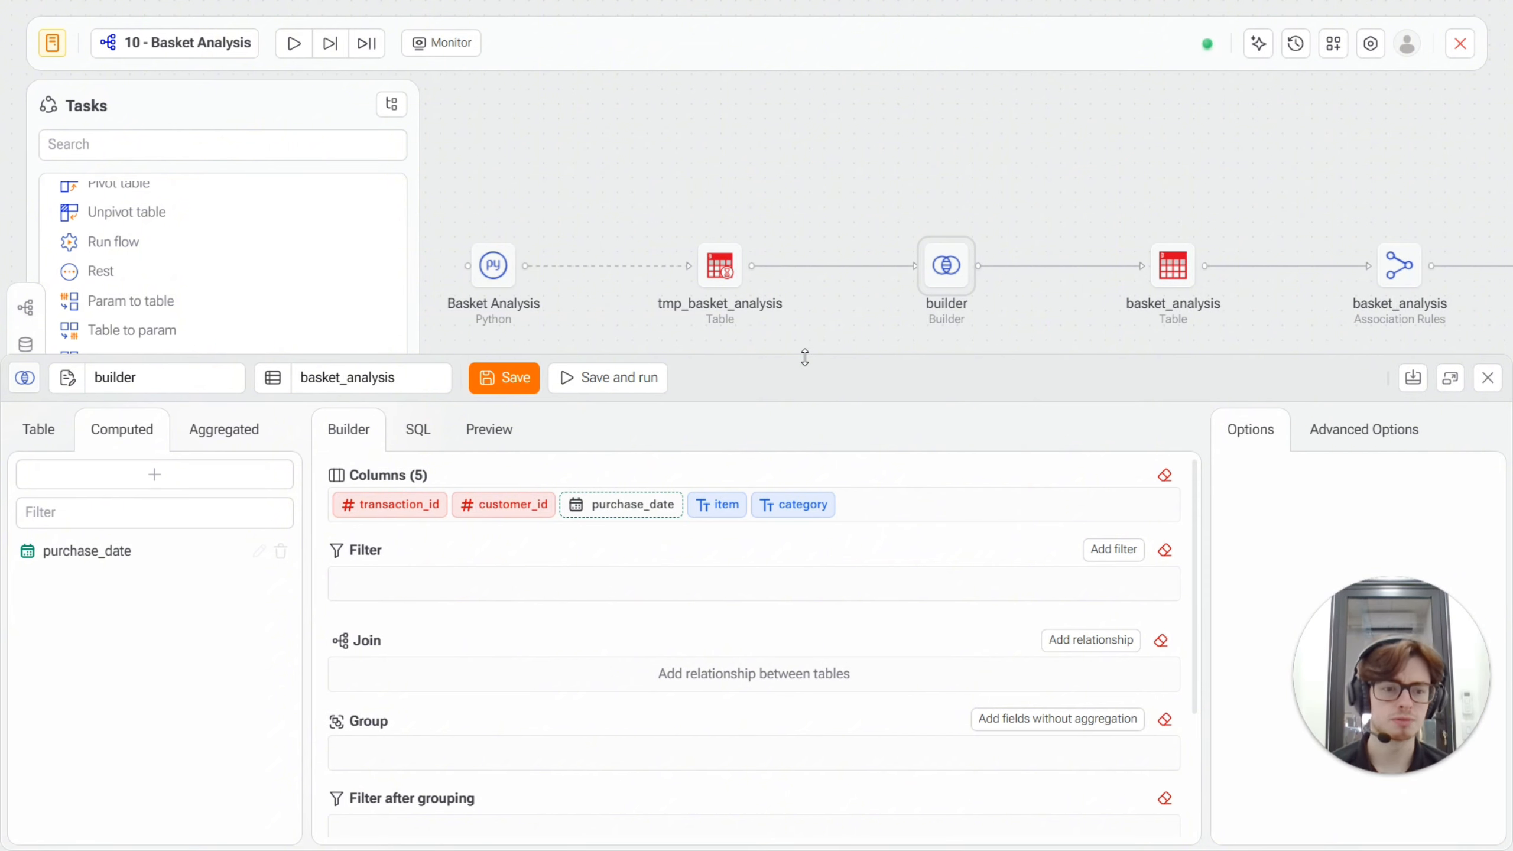
click(1173, 266)
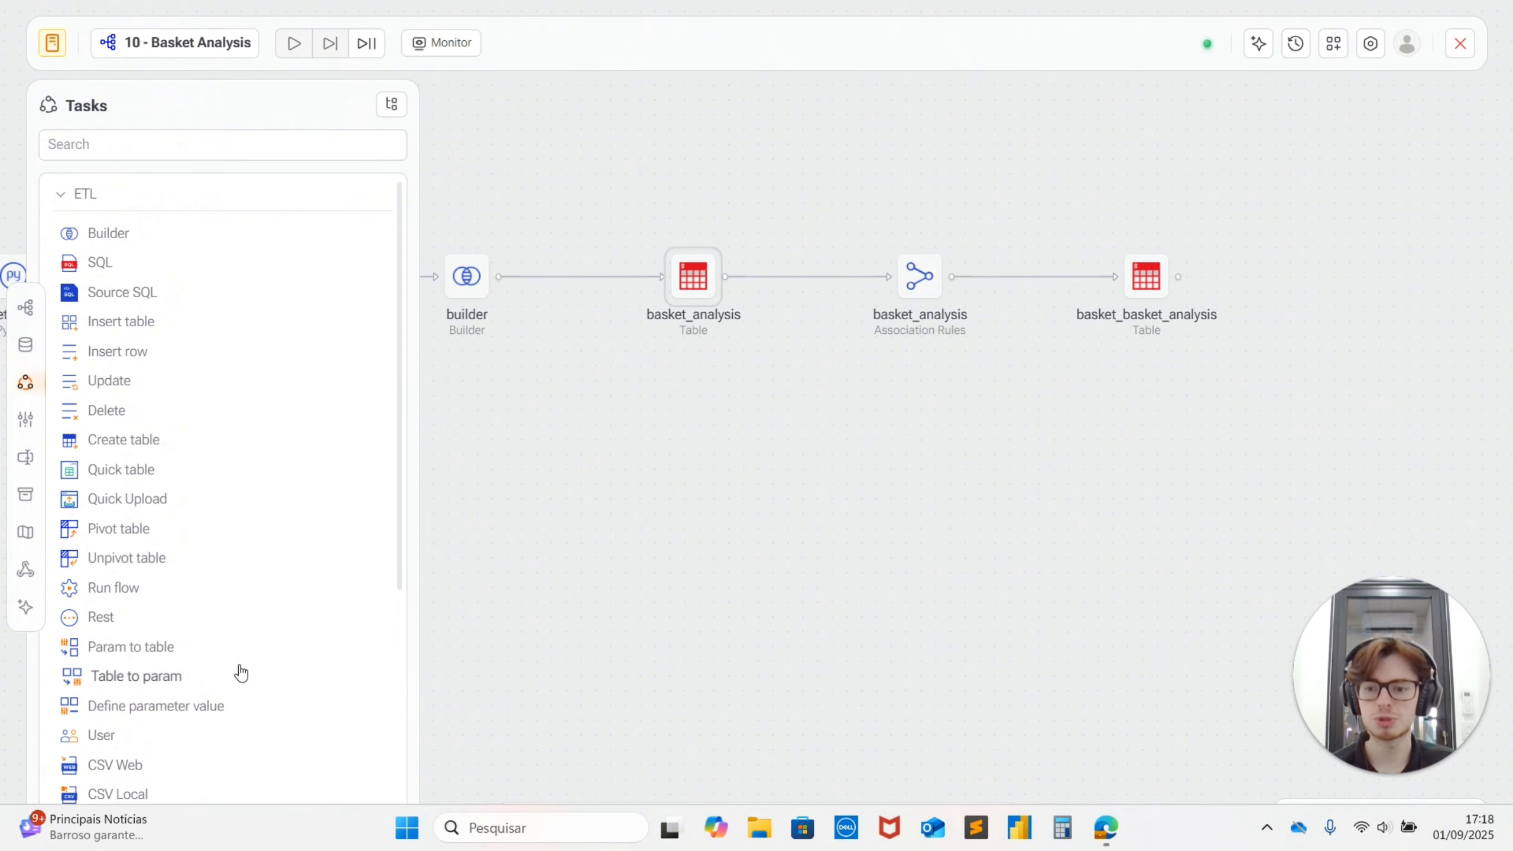
Open the basket_analysis Association Rules task and review its label, result table, minimum support, threshold, Column ID and Category settings.
scroll(236, 669, down, 6)
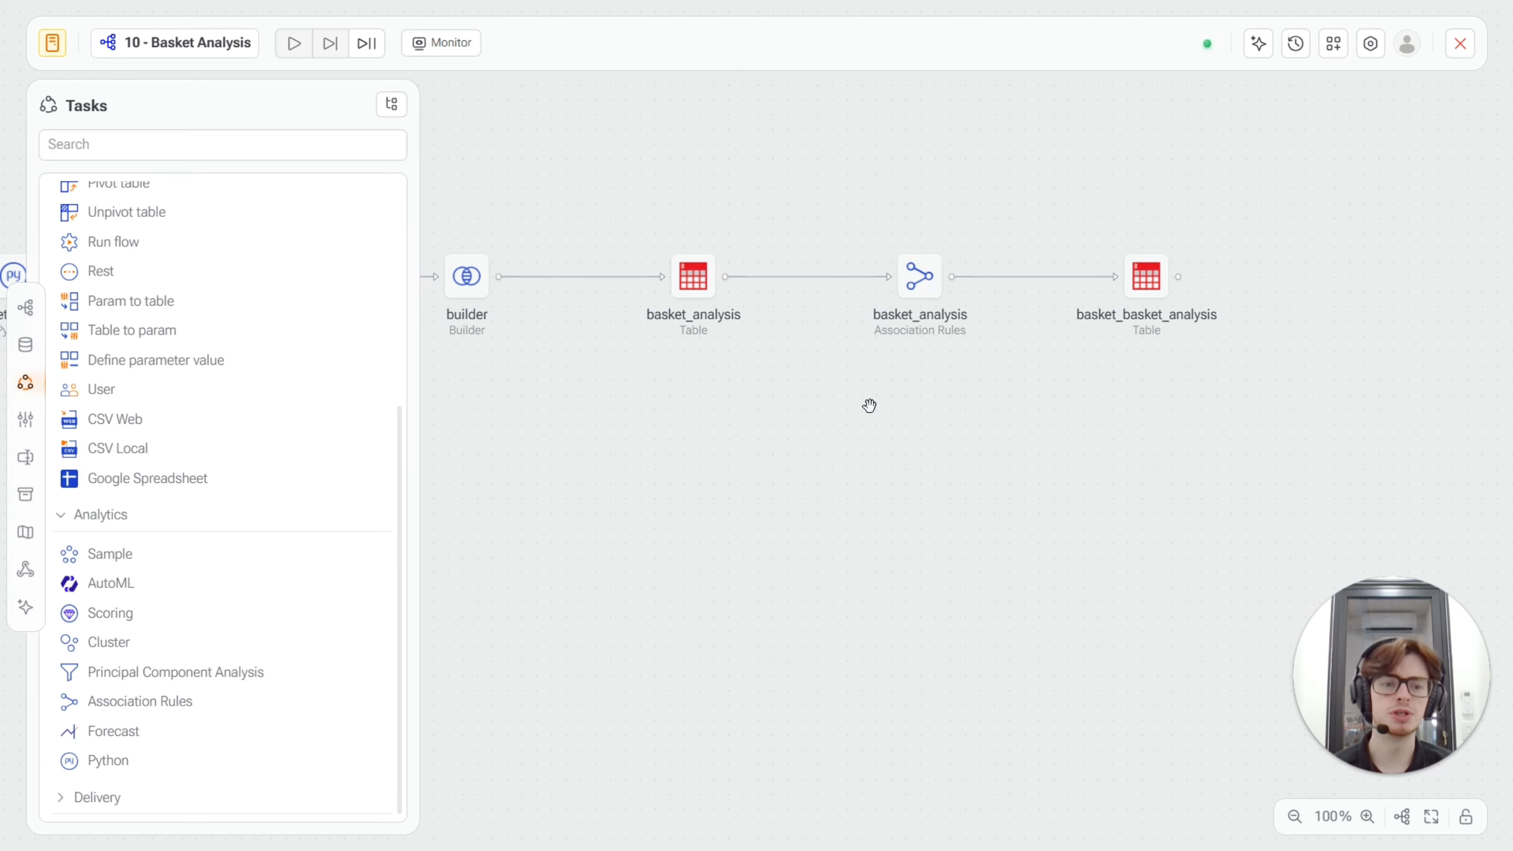
double_click(922, 294)
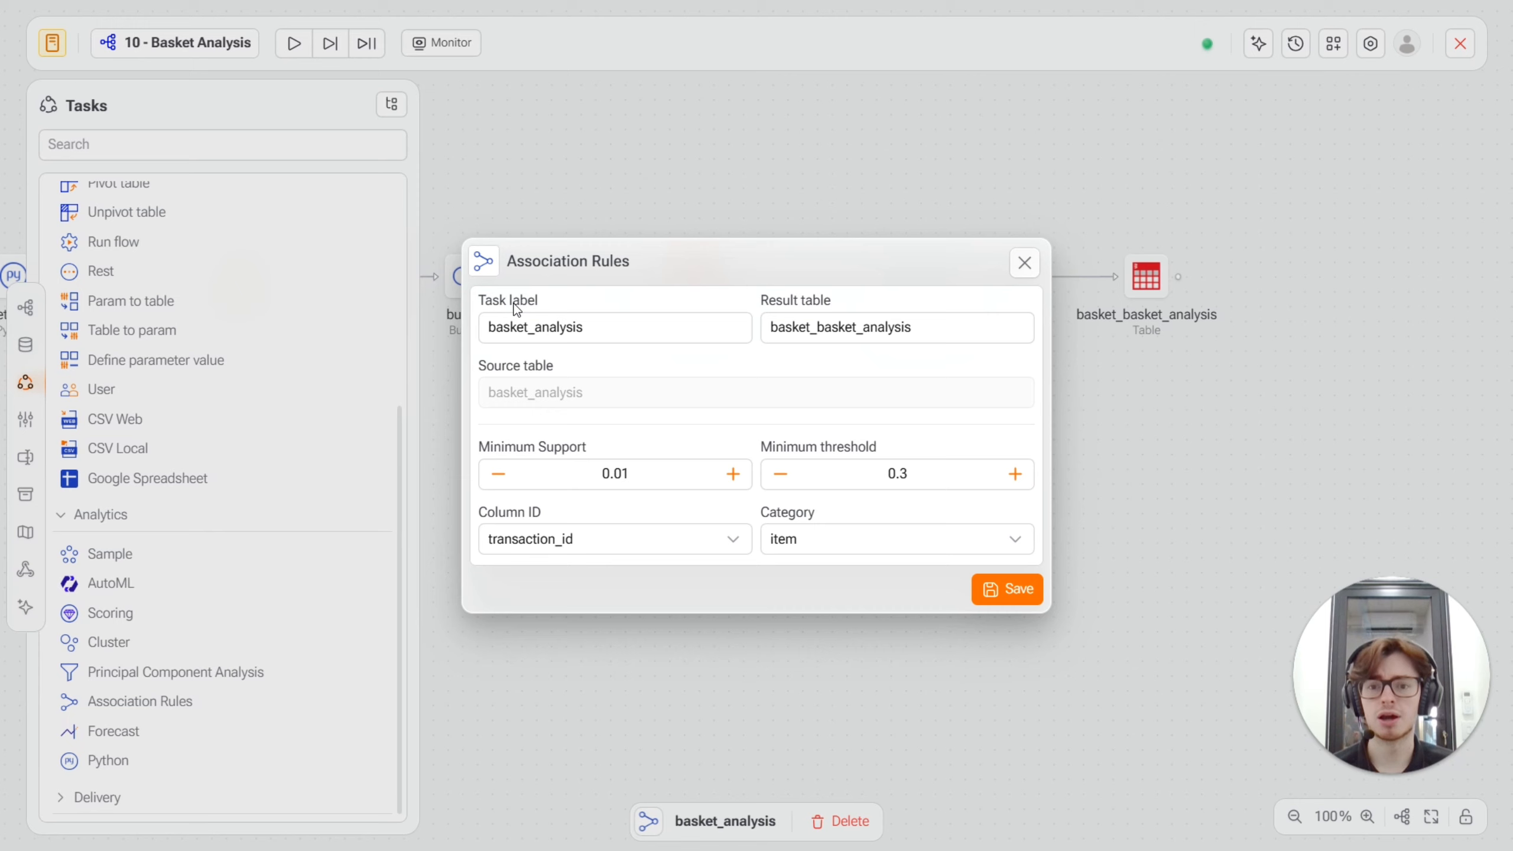
drag(487, 328, 607, 320)
click(615, 324)
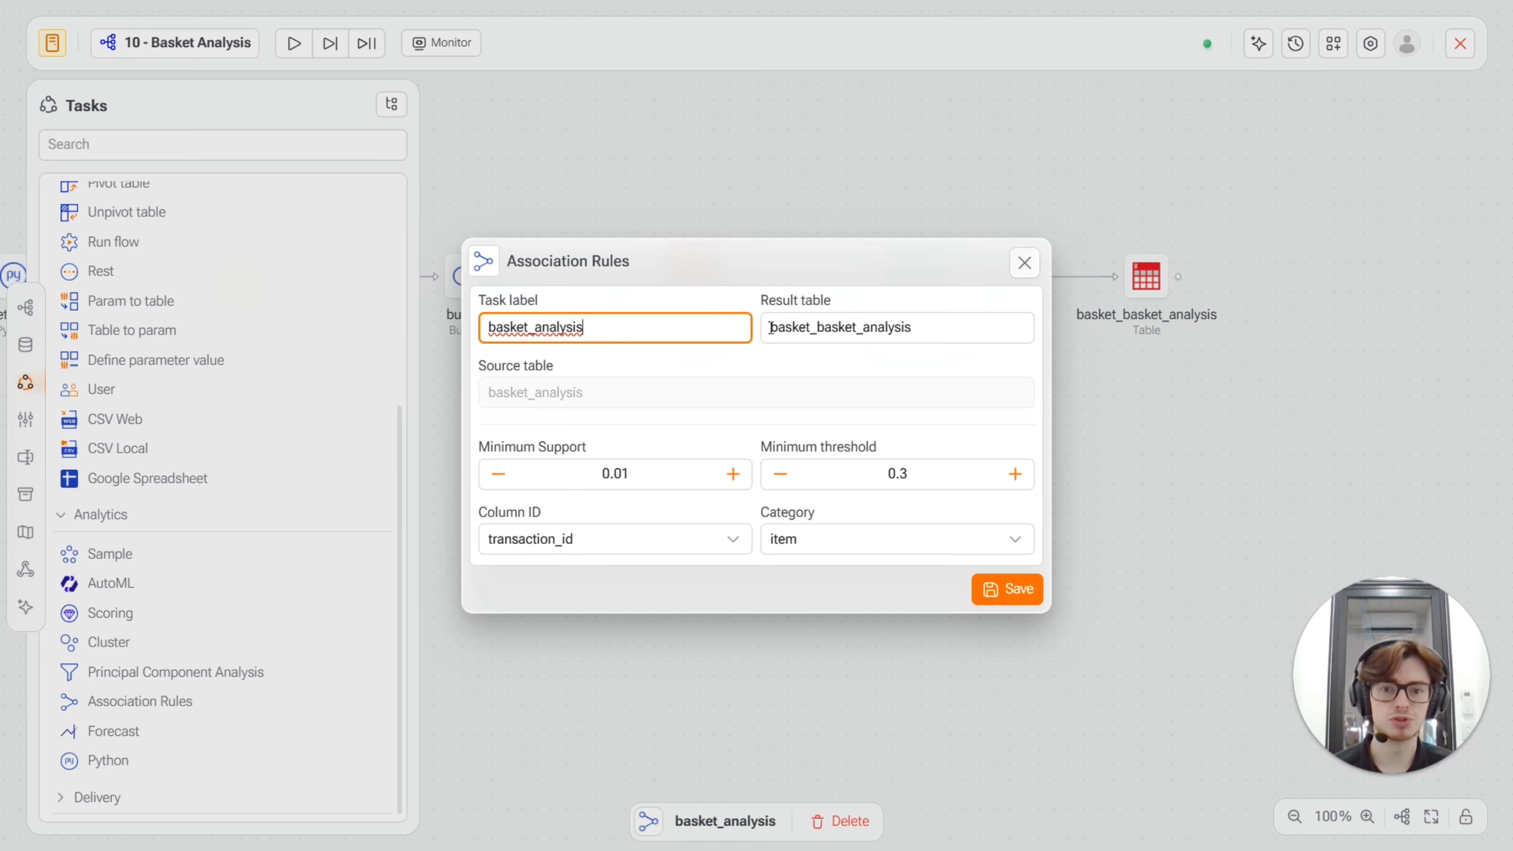
drag(771, 327, 866, 329)
click(644, 474)
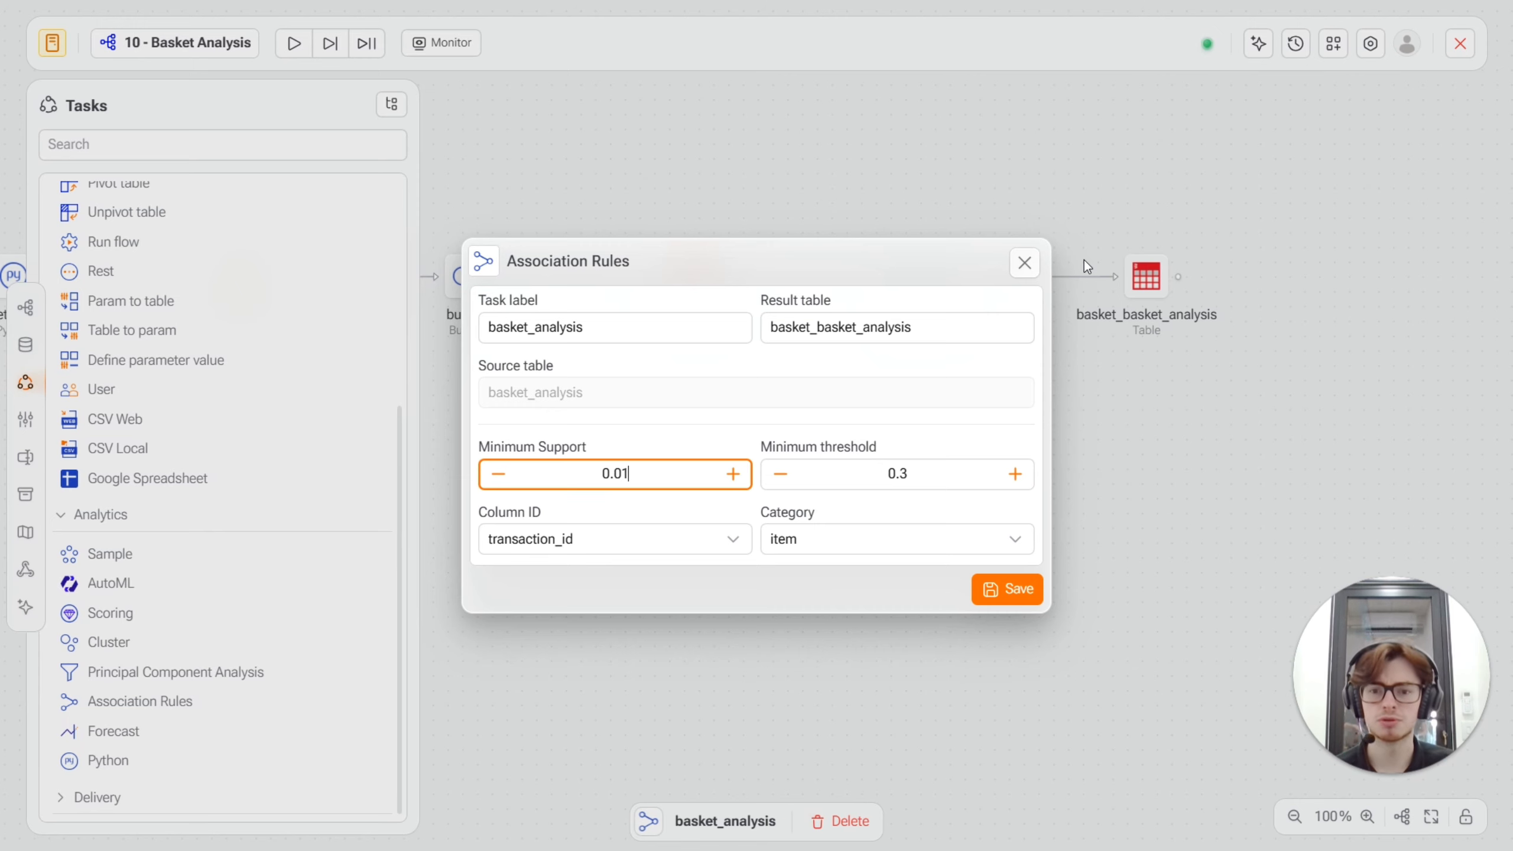
click(599, 541)
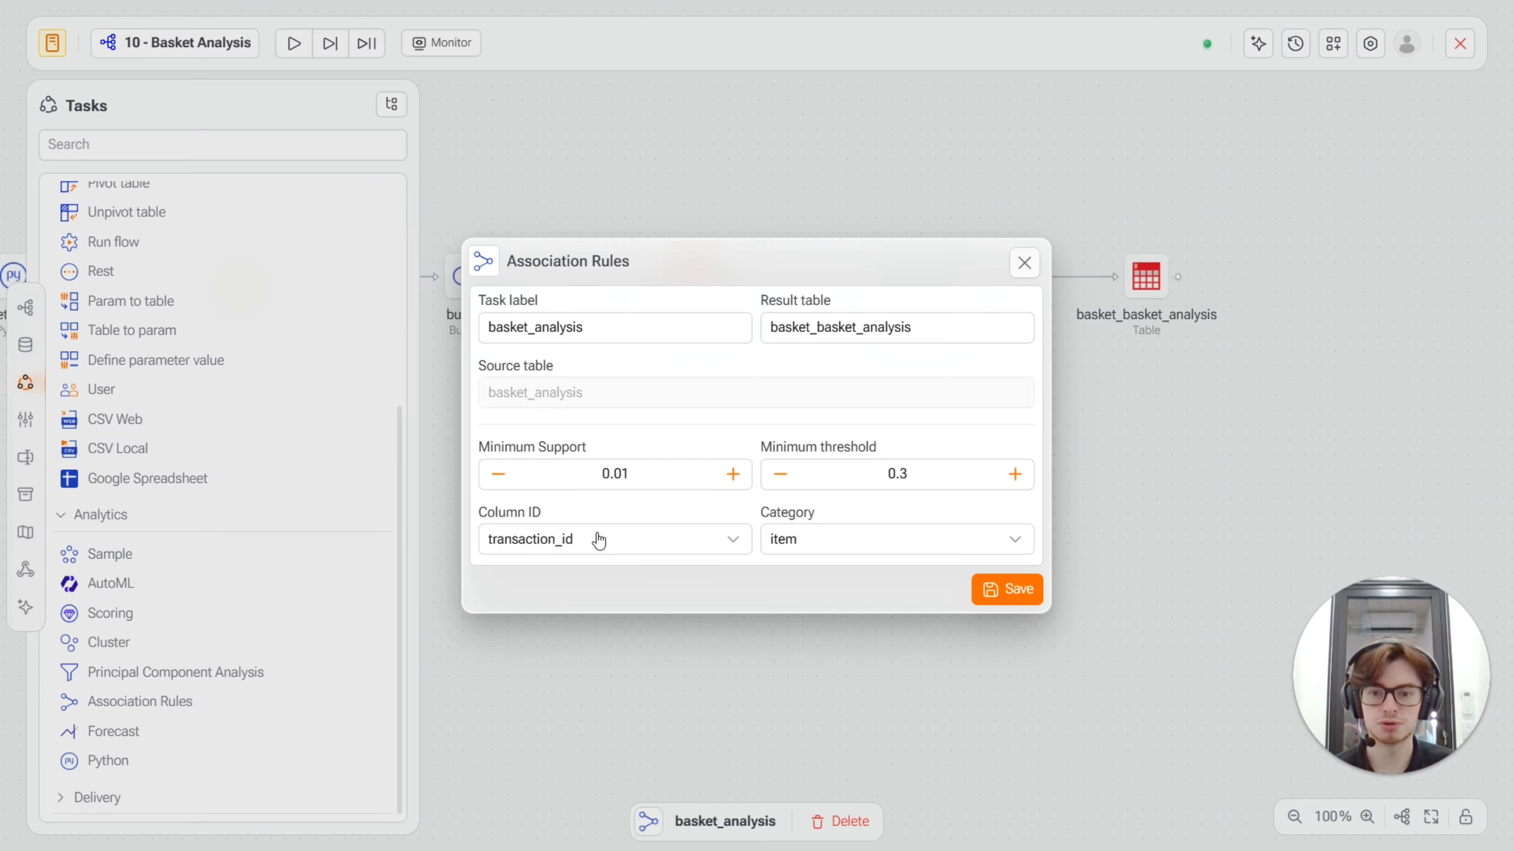
click(589, 539)
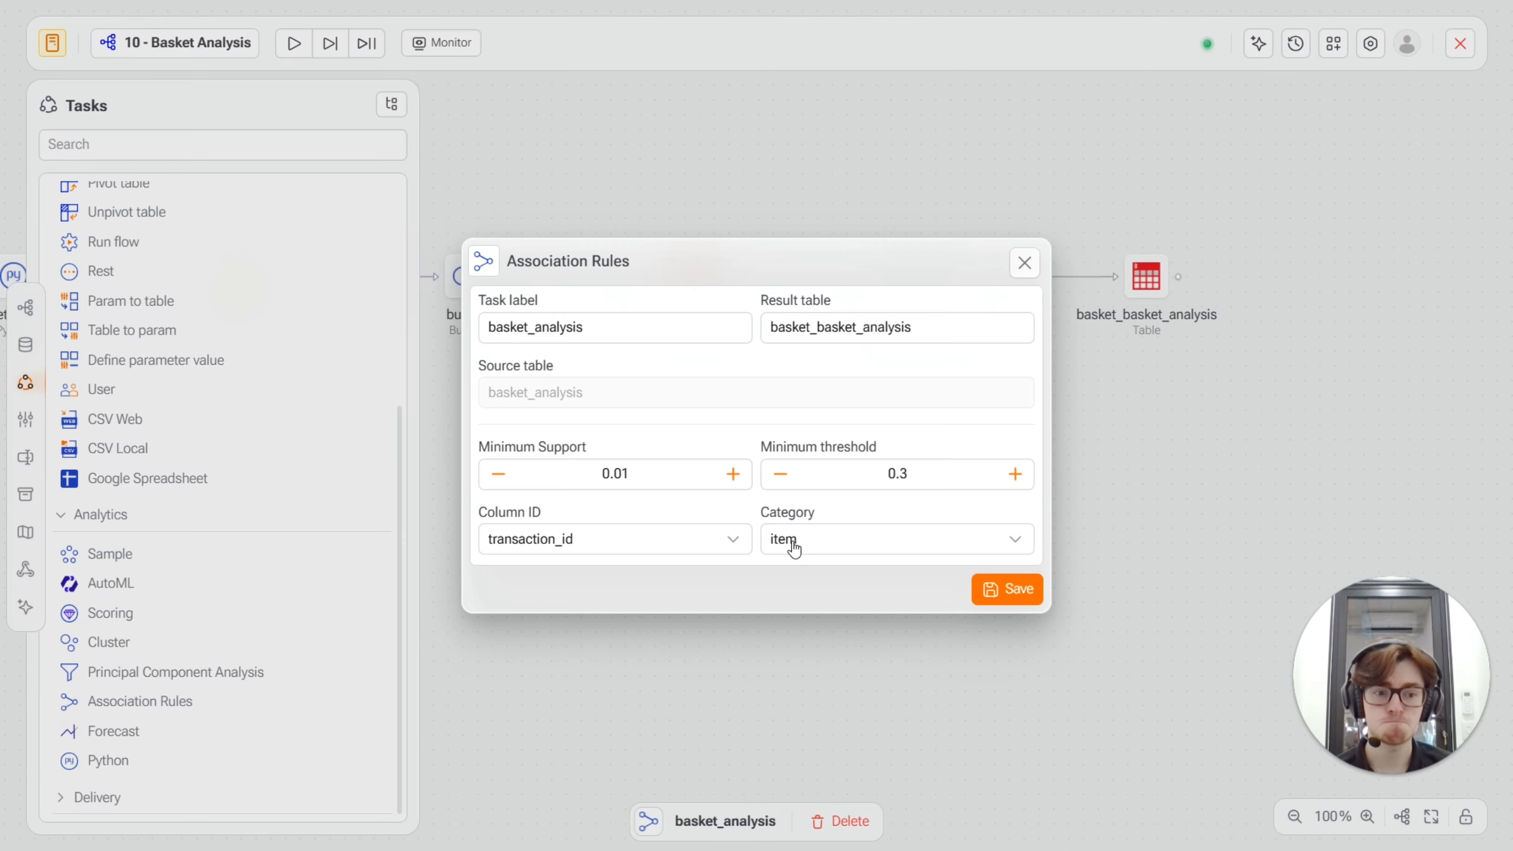
Save the Association Rules task settings and run the Basket Analysis flow.
click(1019, 599)
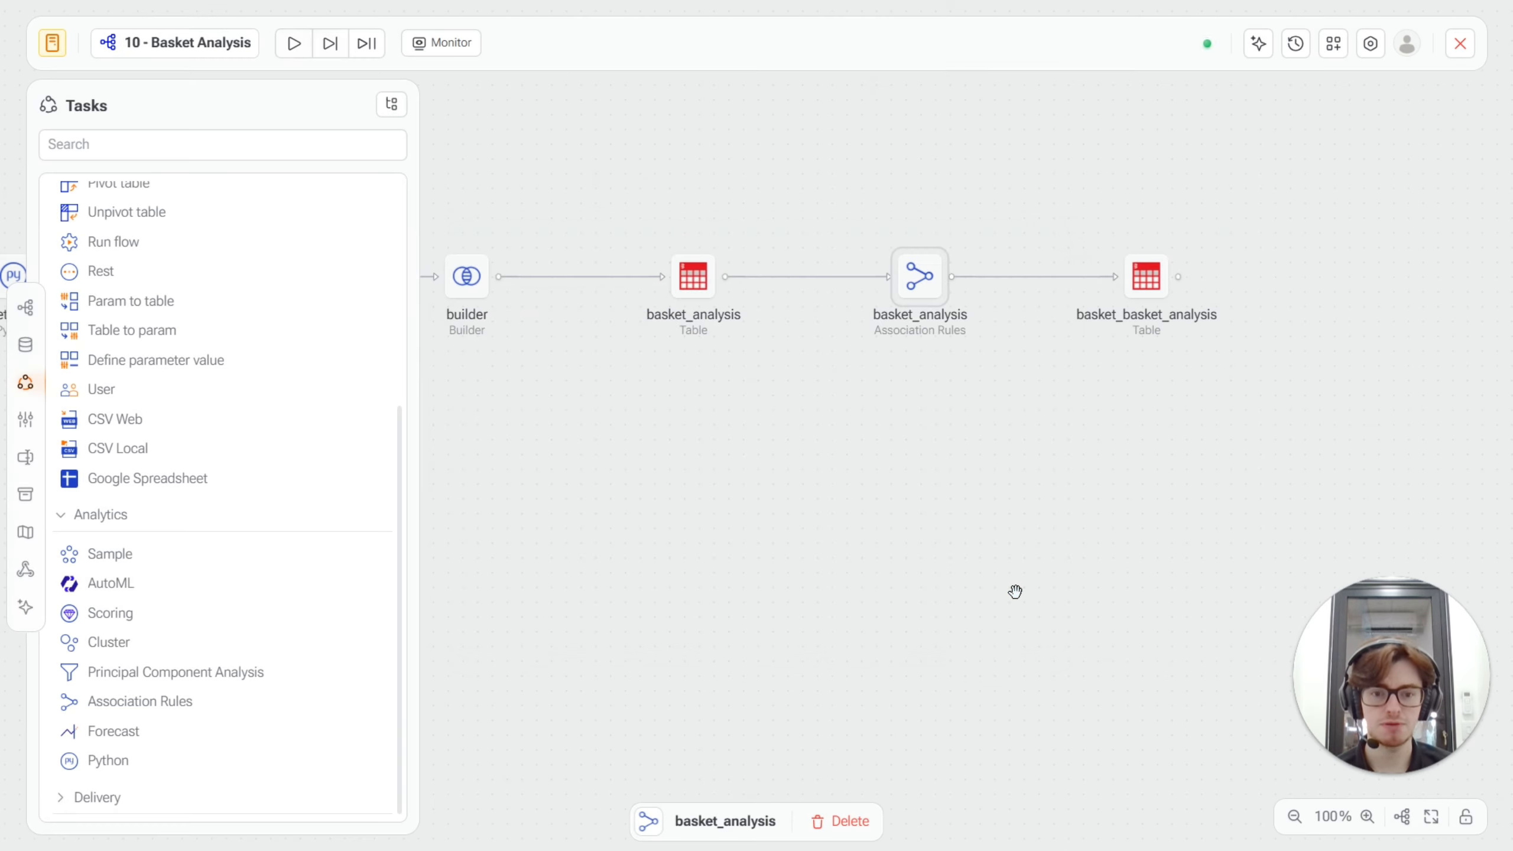
click(294, 43)
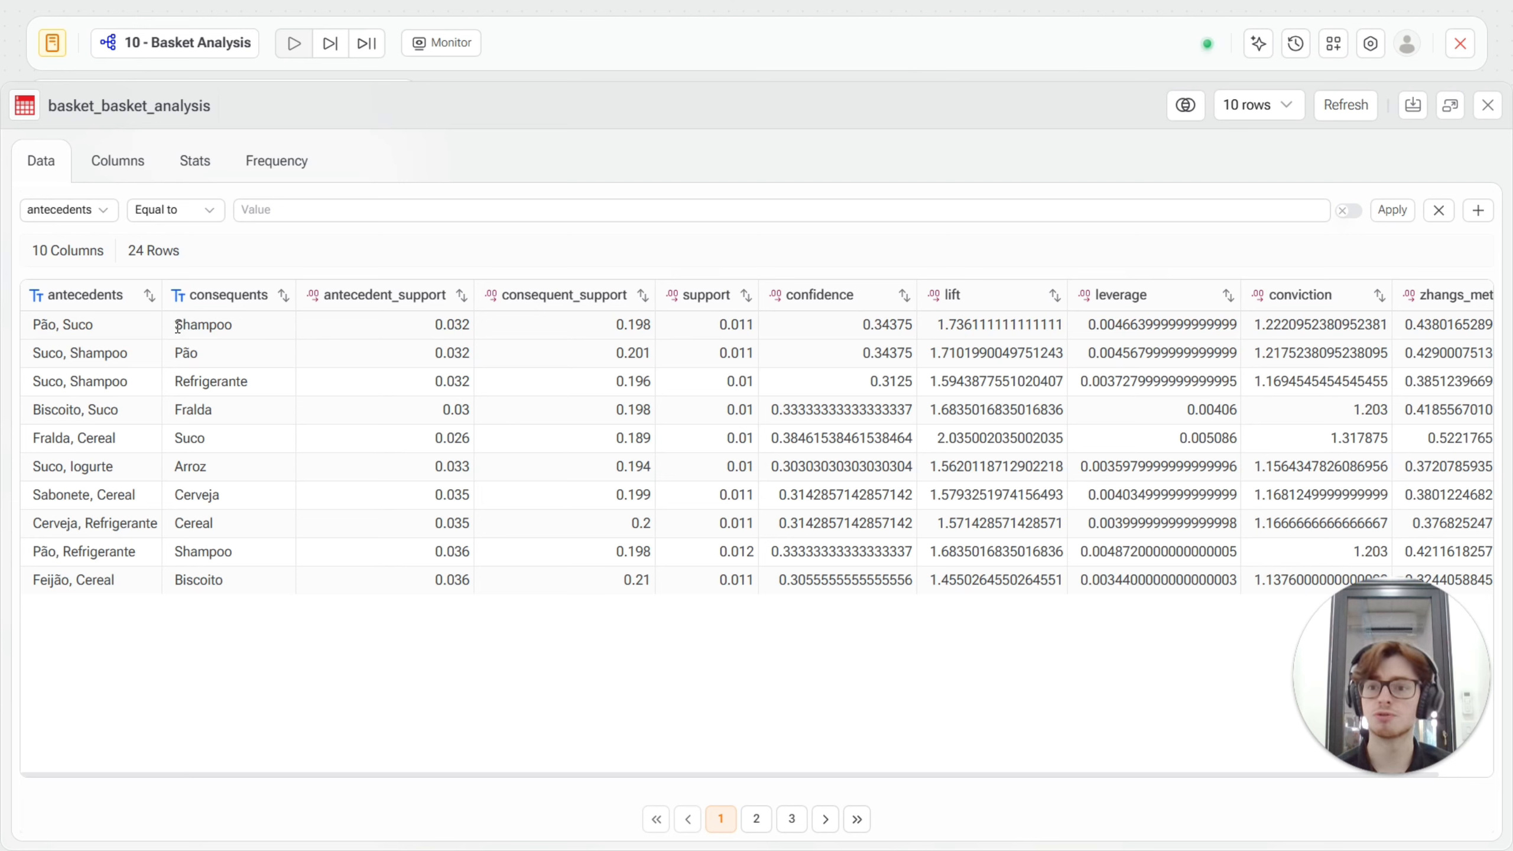
Examine the consequent, antecedent support, consequent support and support of the first rule in the basket_basket_analysis table.
double_click(198, 327)
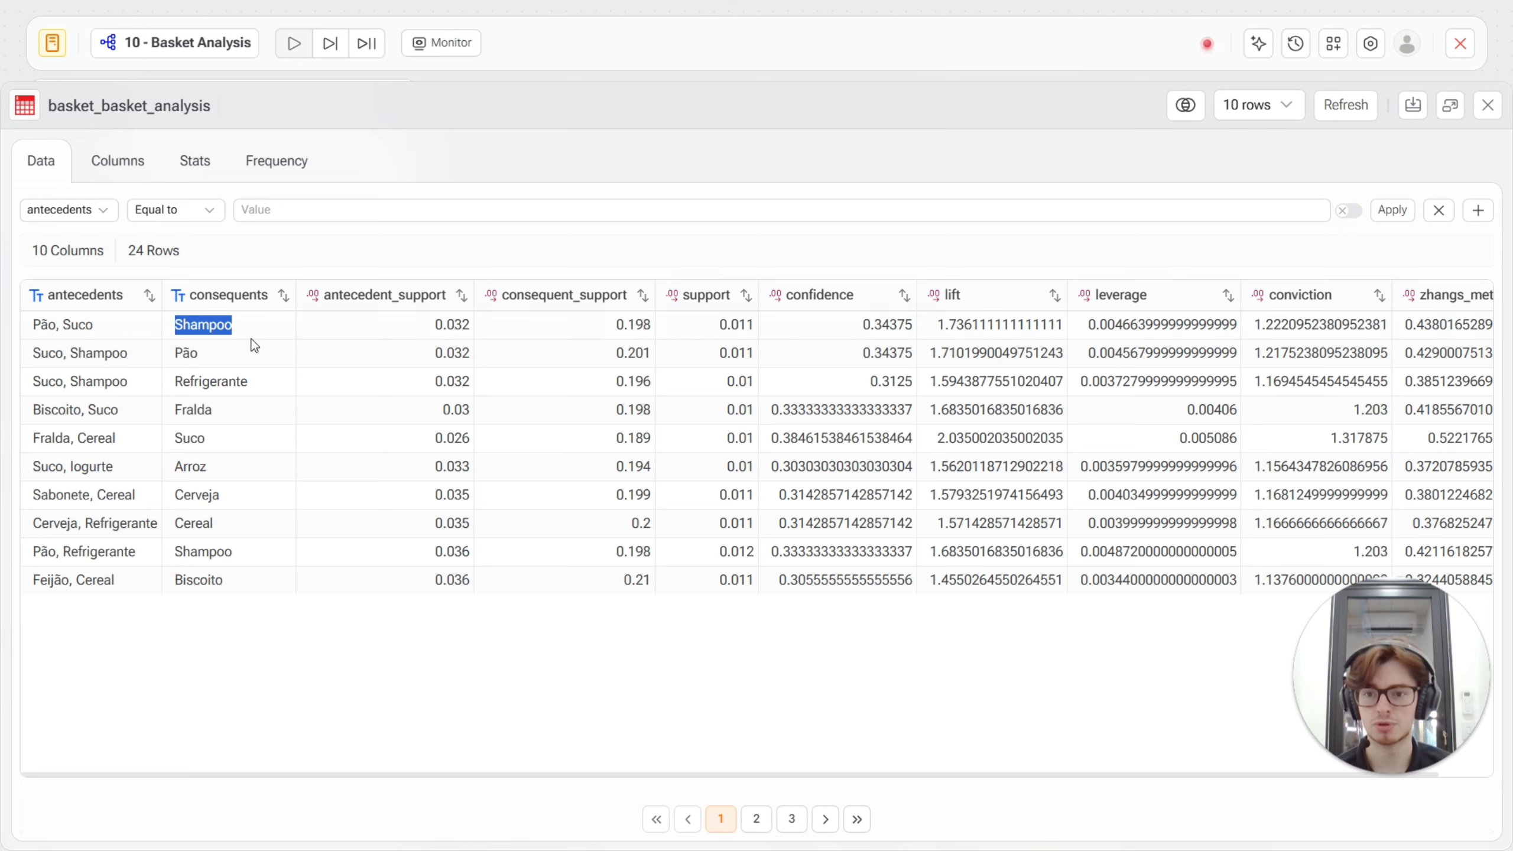
click(313, 254)
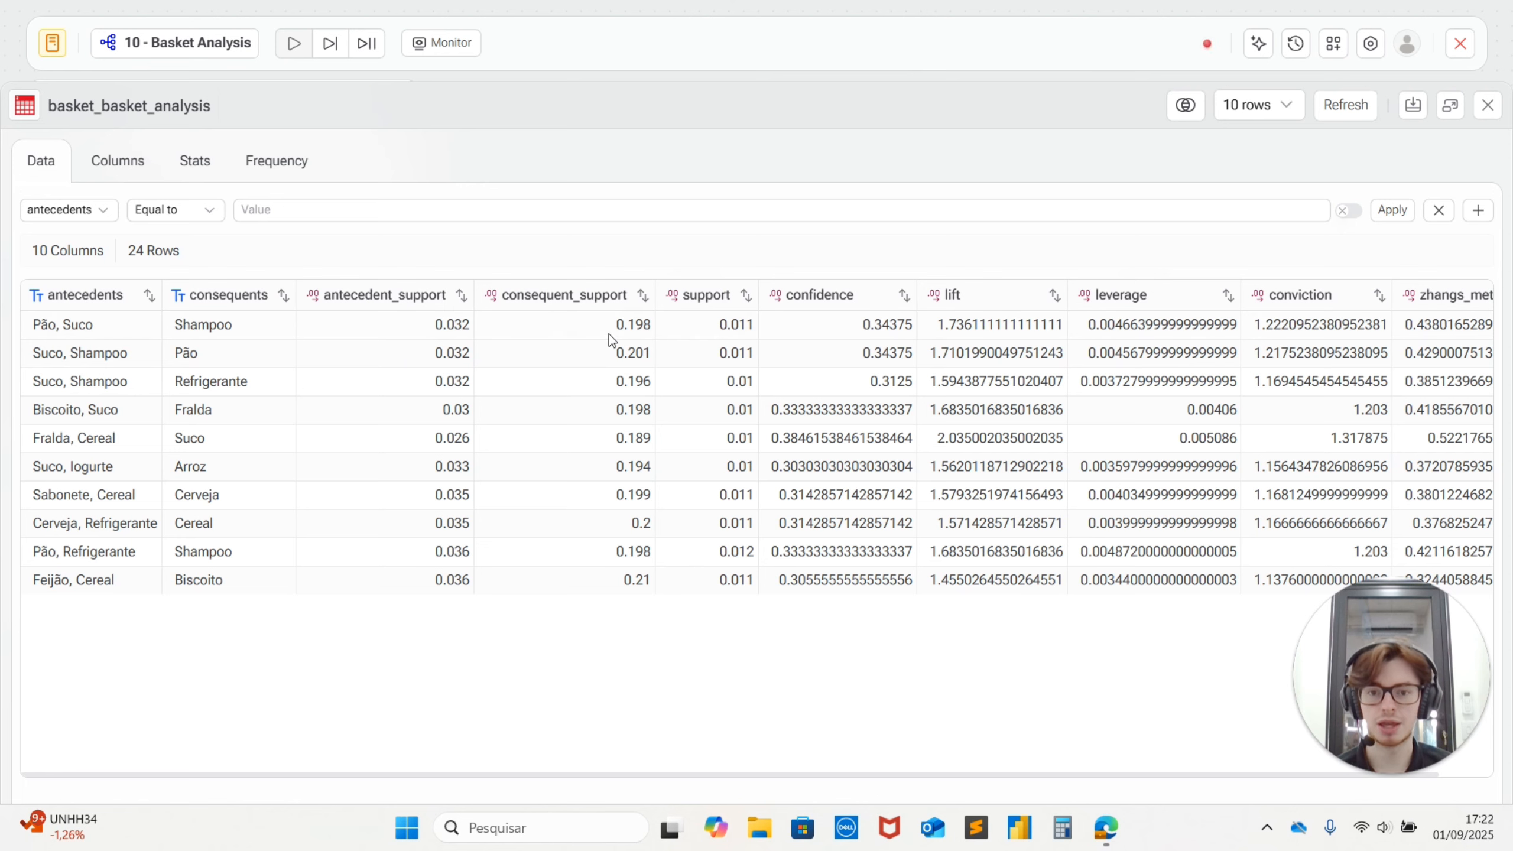
double_click(449, 316)
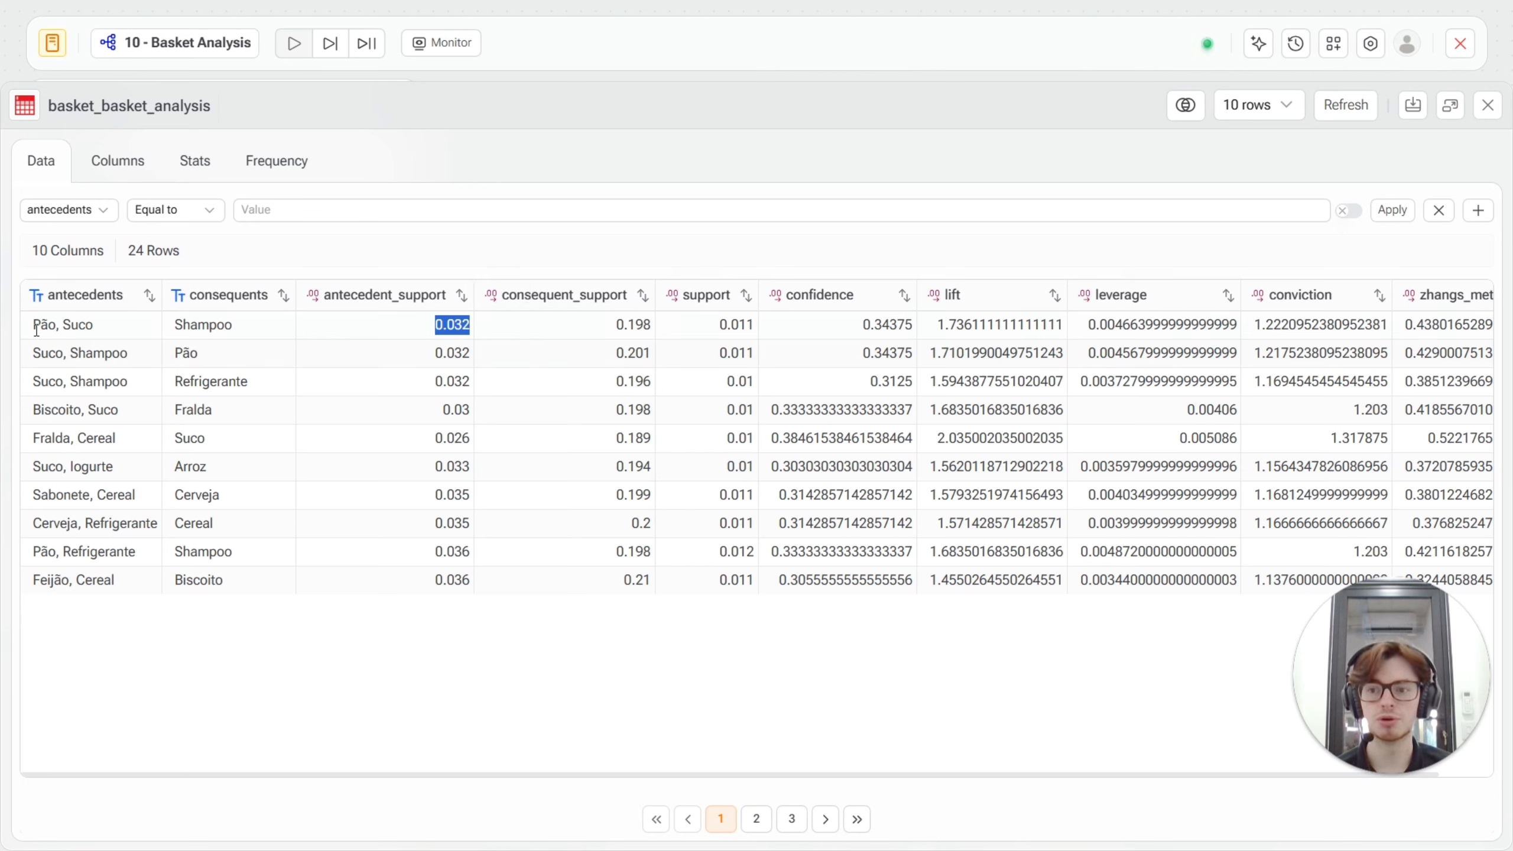
click(595, 325)
drag(617, 330, 657, 329)
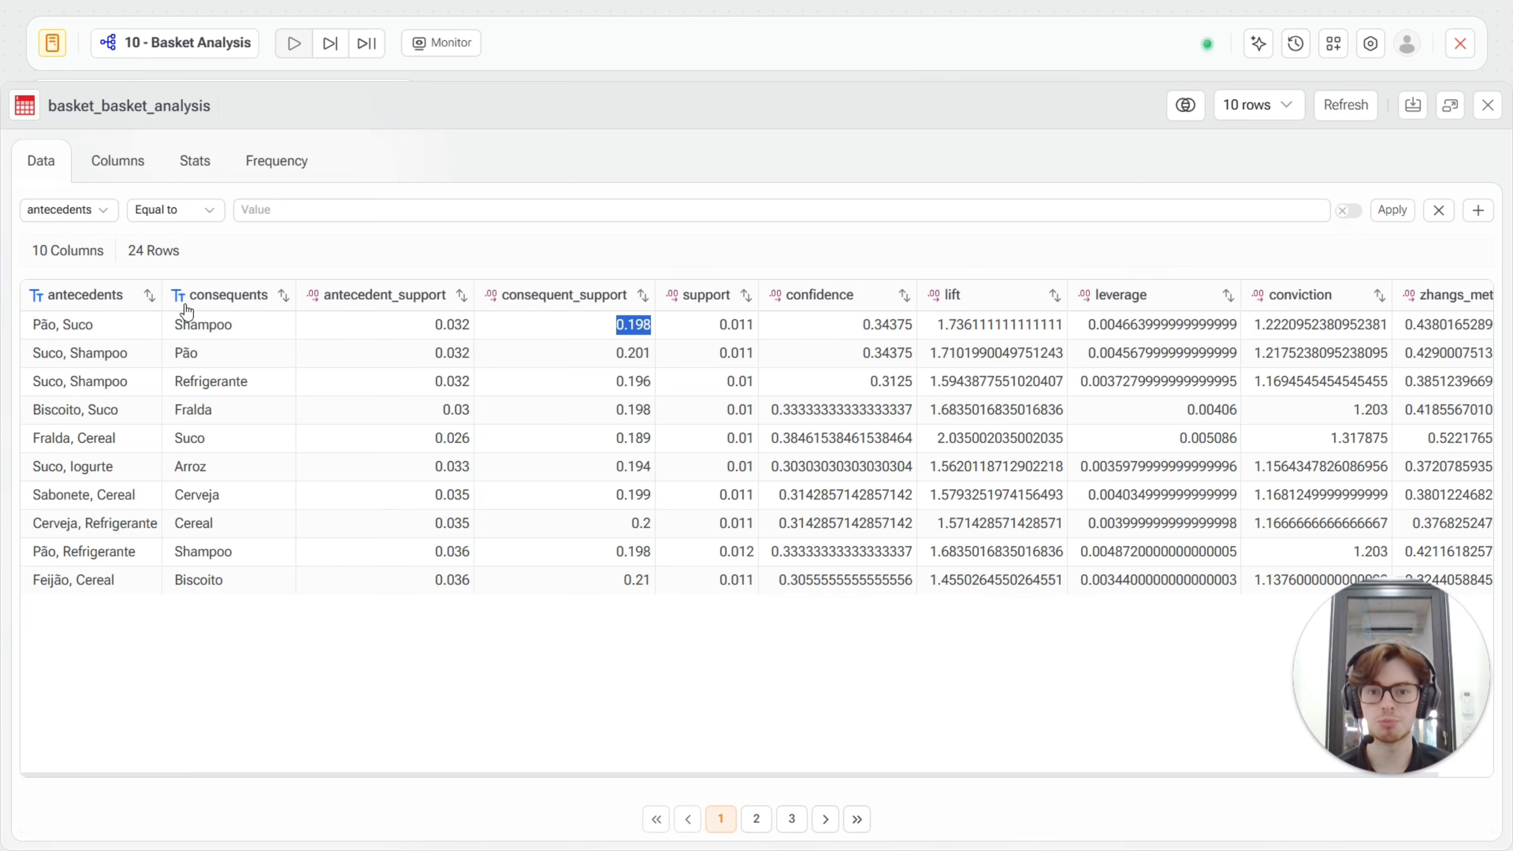
drag(717, 328, 757, 329)
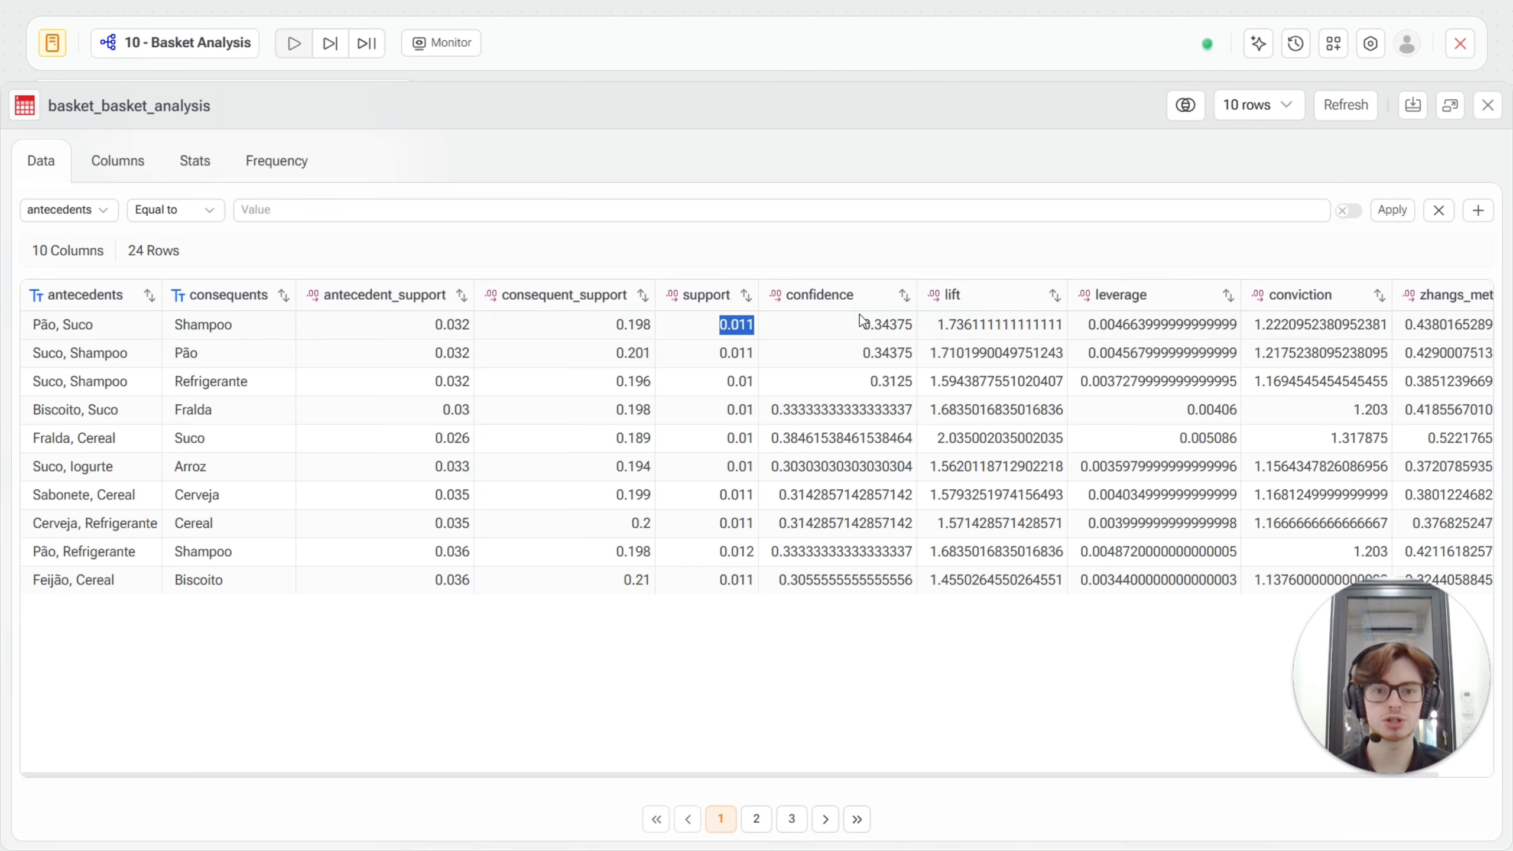
drag(717, 326, 753, 328)
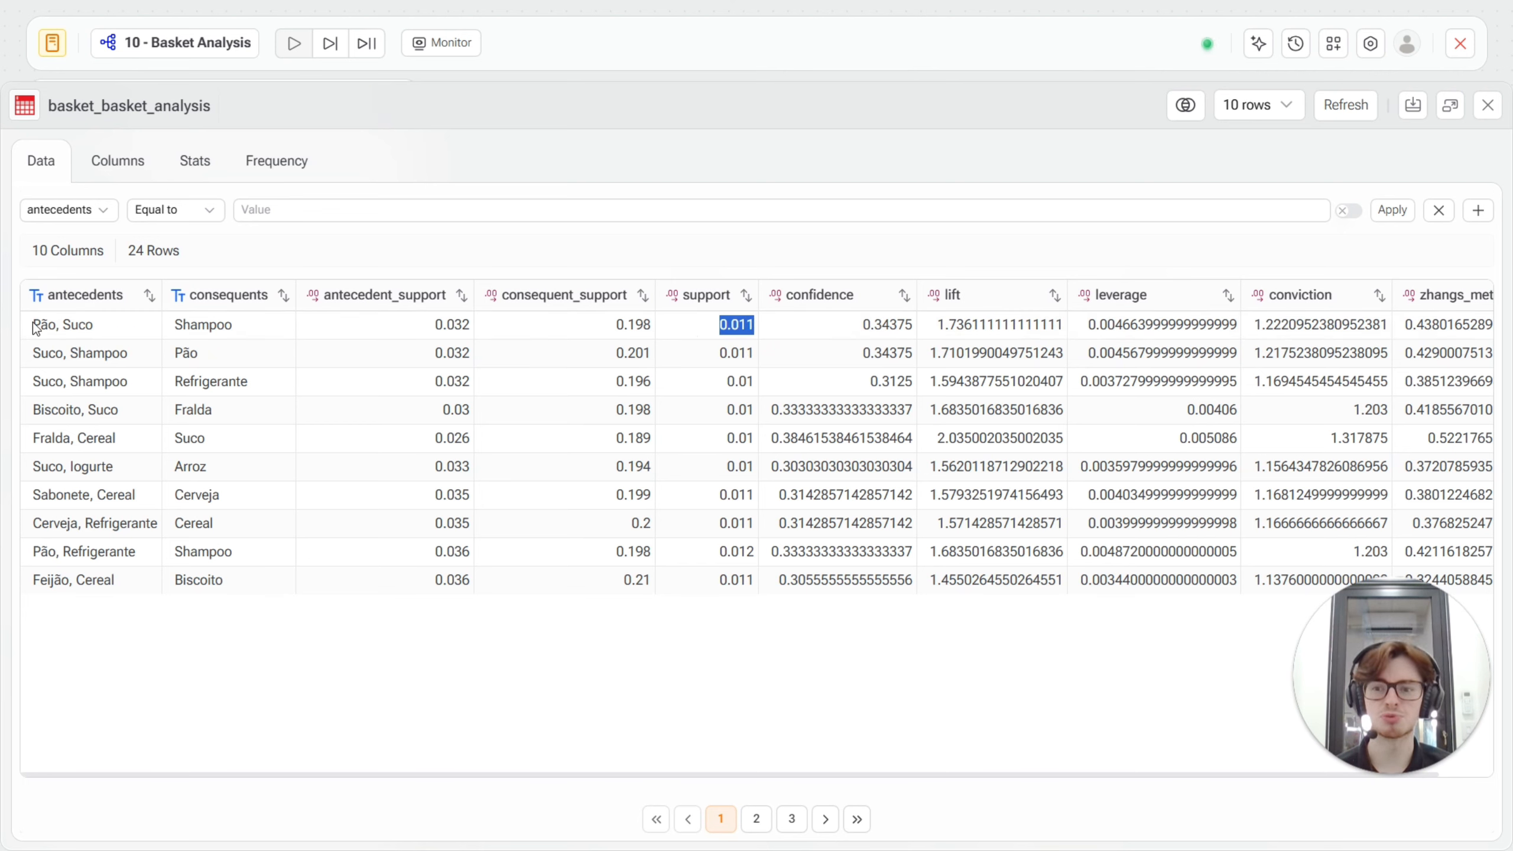
Compare the first rule's confidence with its antecedents, consequent and support, and examine its leverage value.
drag(858, 326, 917, 327)
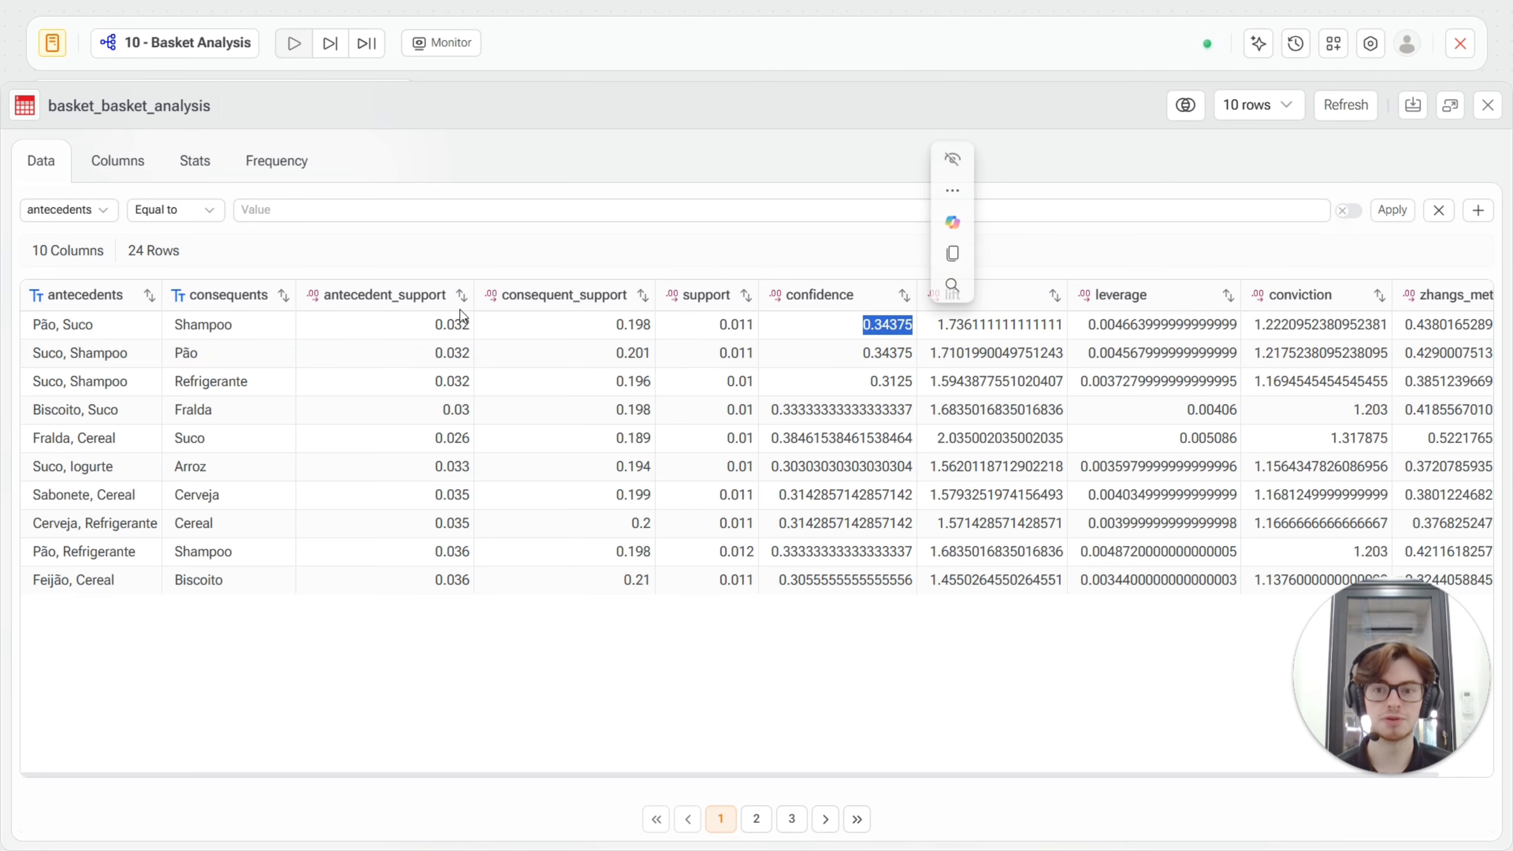
drag(32, 327, 232, 334)
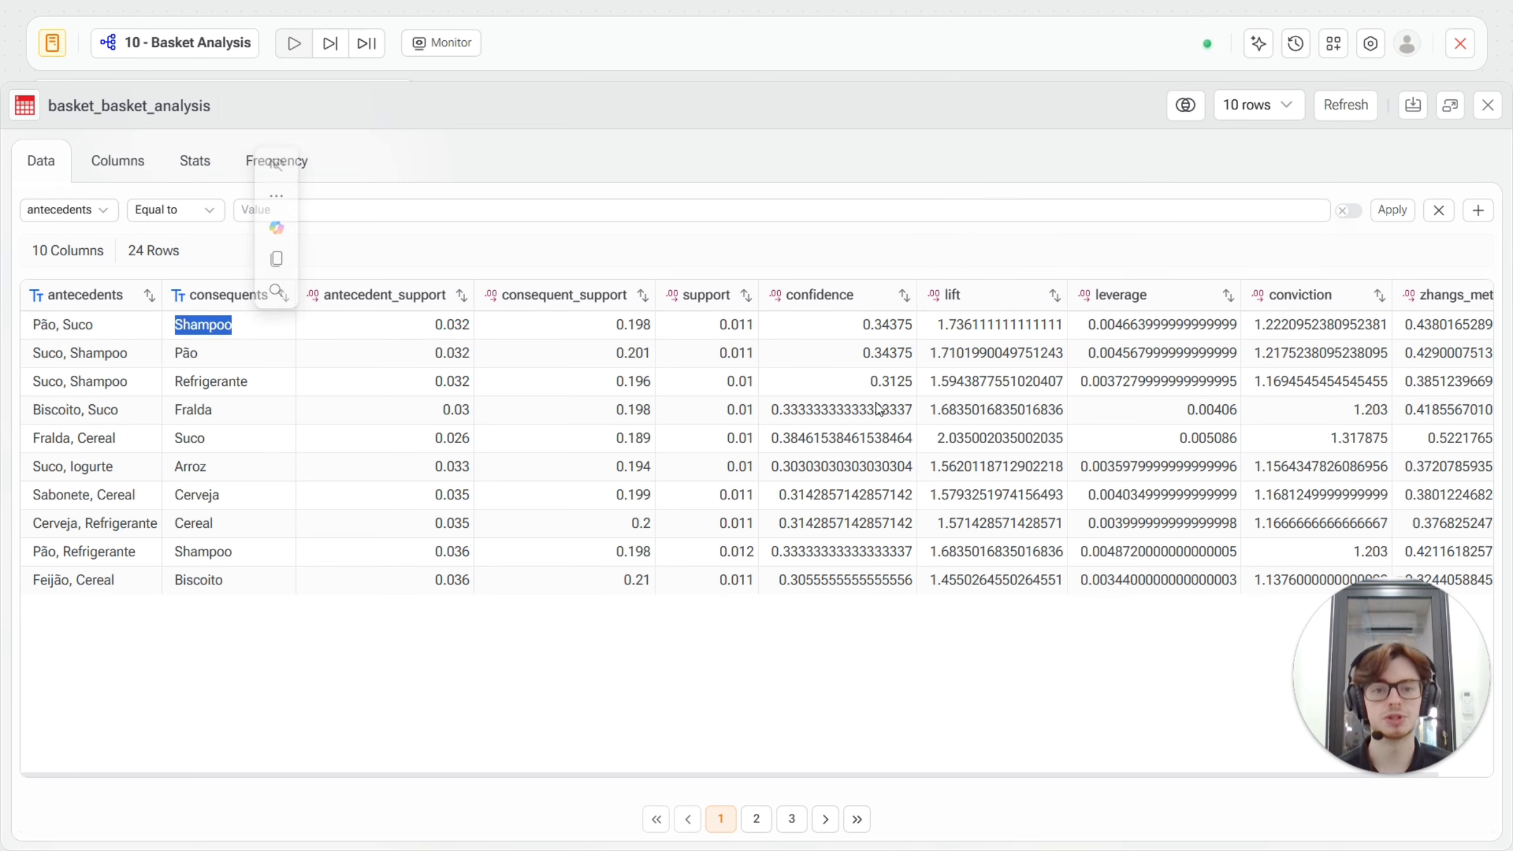
drag(714, 325, 755, 327)
click(874, 327)
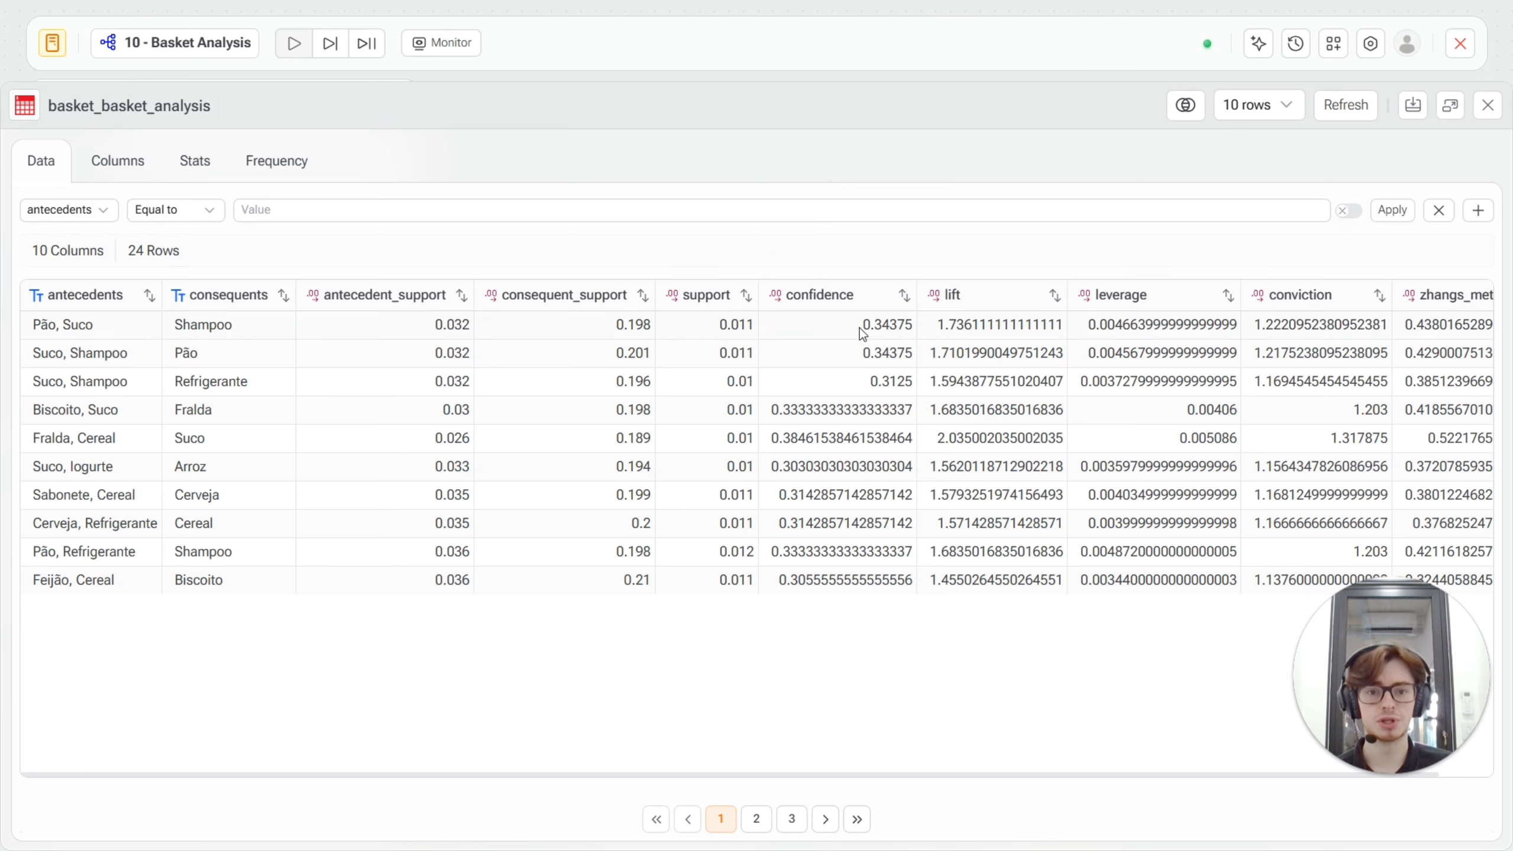
drag(863, 327, 914, 333)
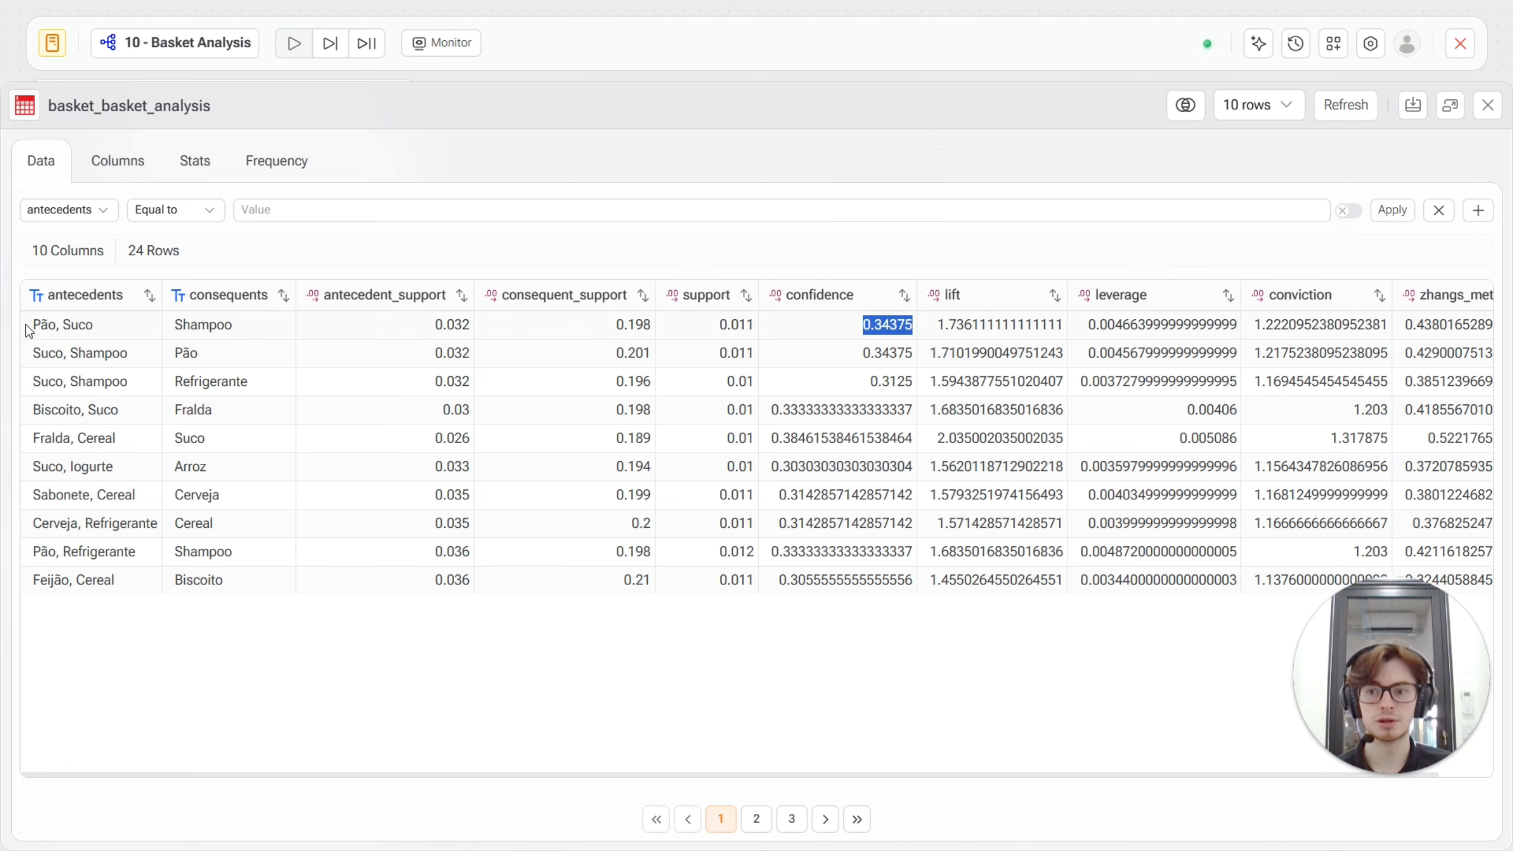
drag(36, 327, 93, 327)
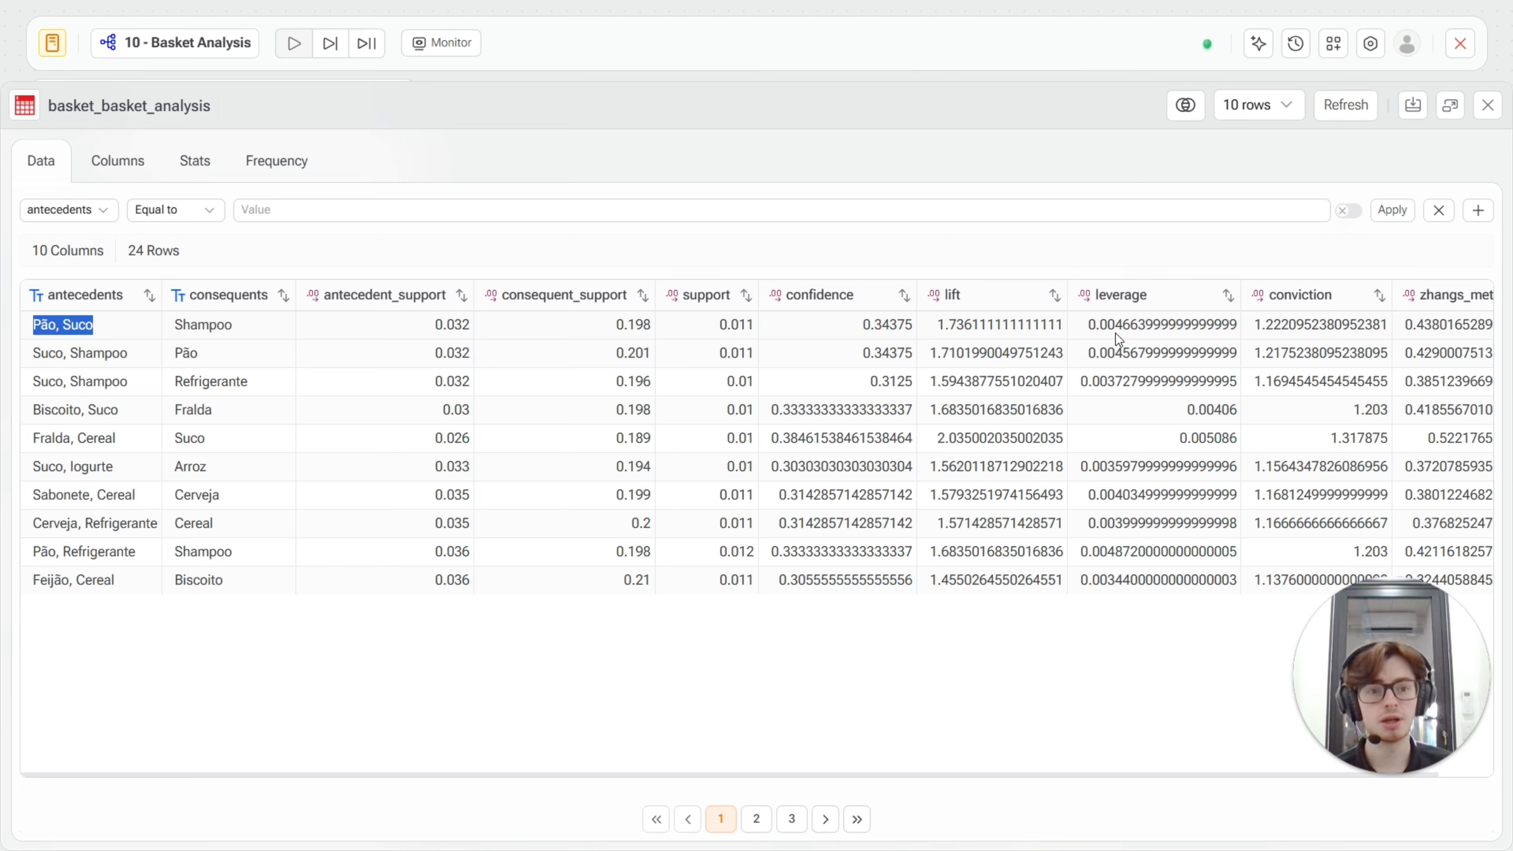
drag(1089, 325, 1229, 327)
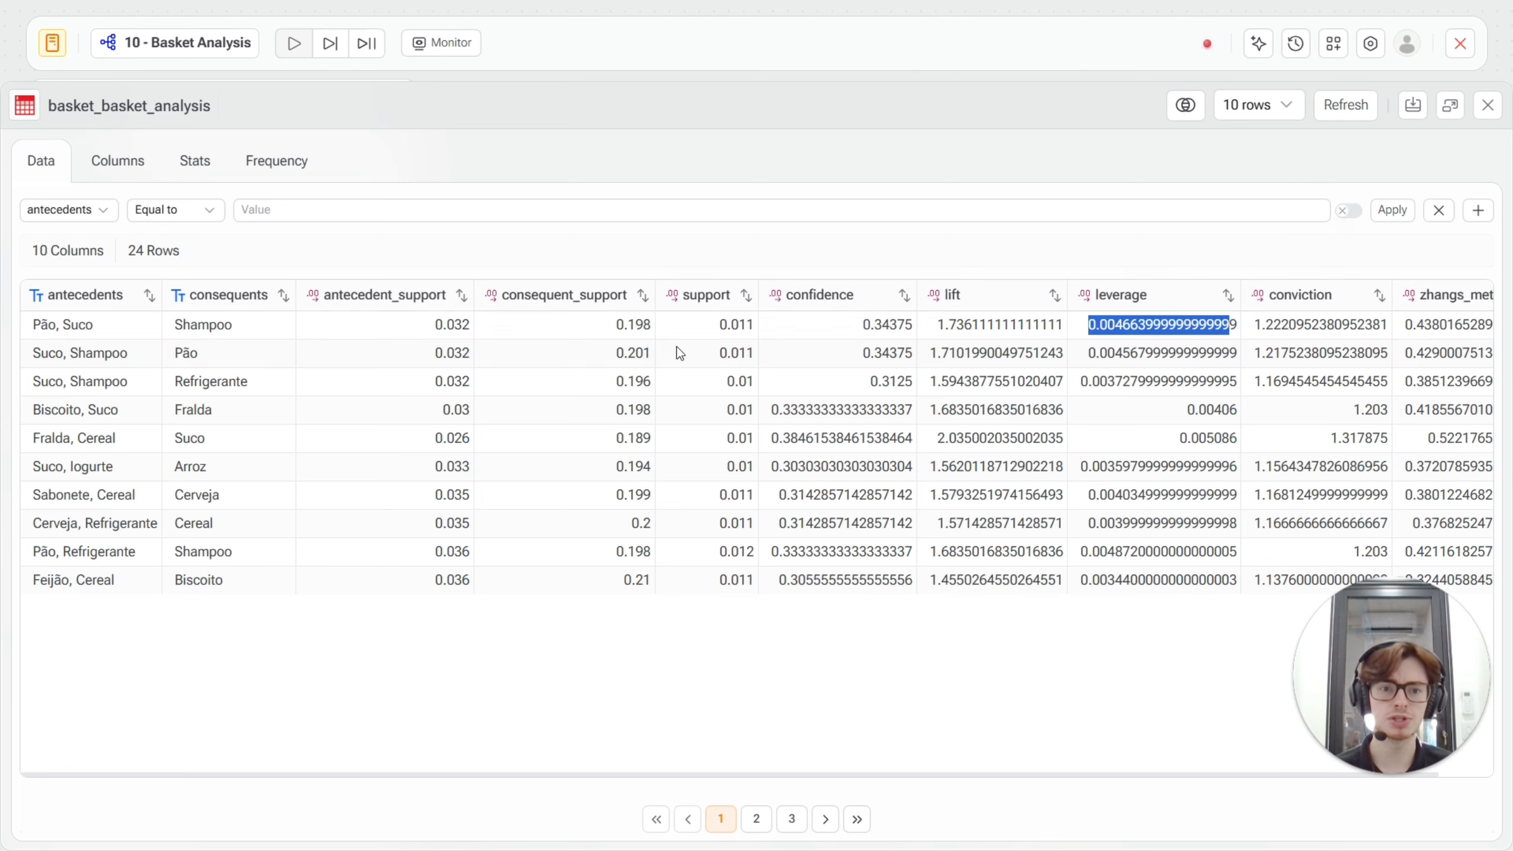
Examine the first rule's antecedents and consequent together with its zhangs_metric value in the basket_basket_analysis table.
click(71, 323)
drag(36, 324, 185, 329)
click(184, 329)
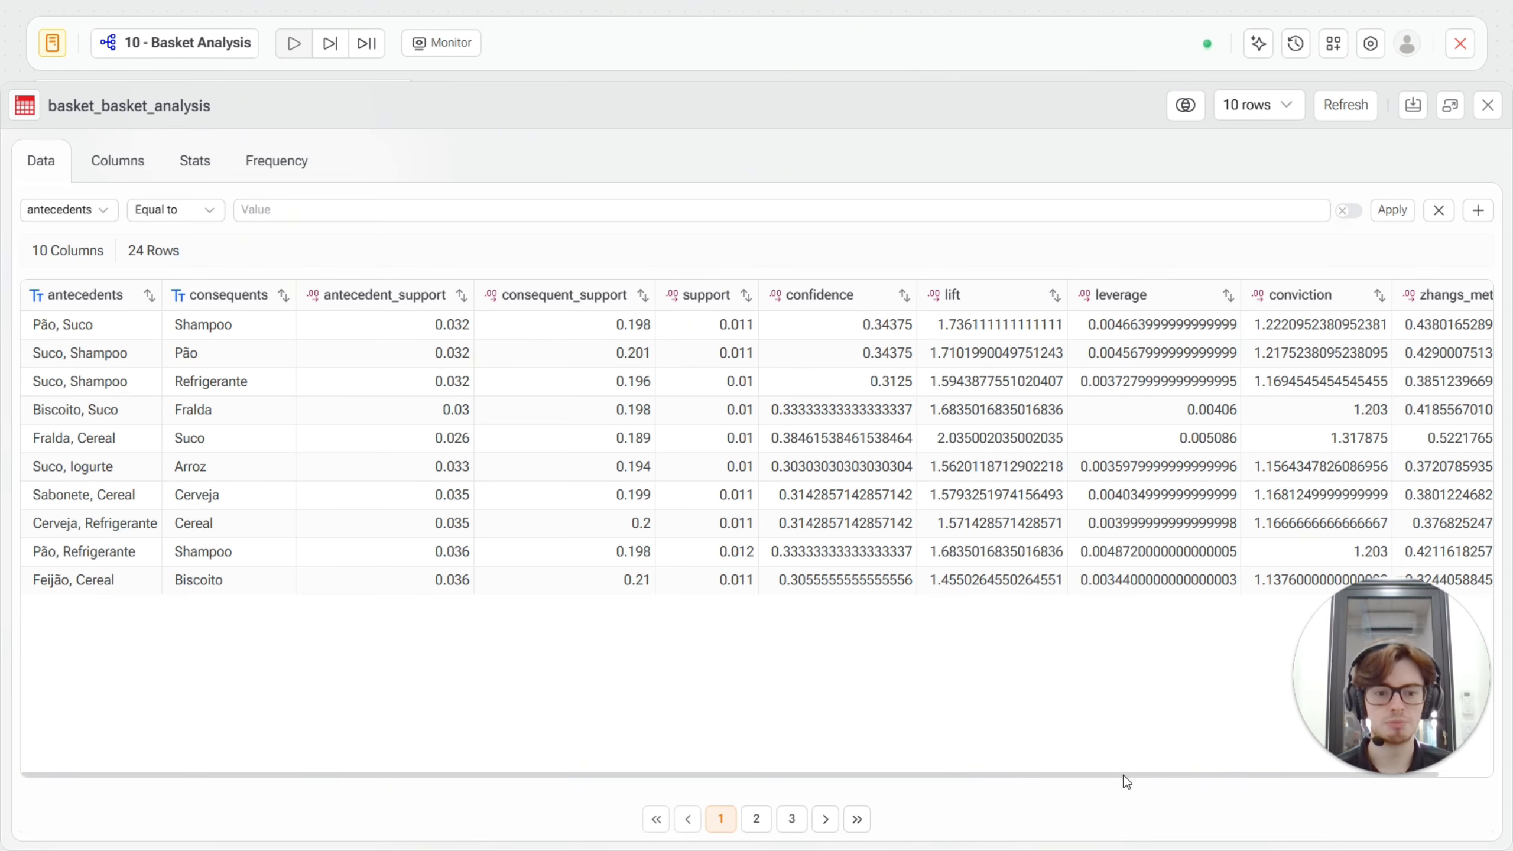
drag(1124, 778, 1209, 778)
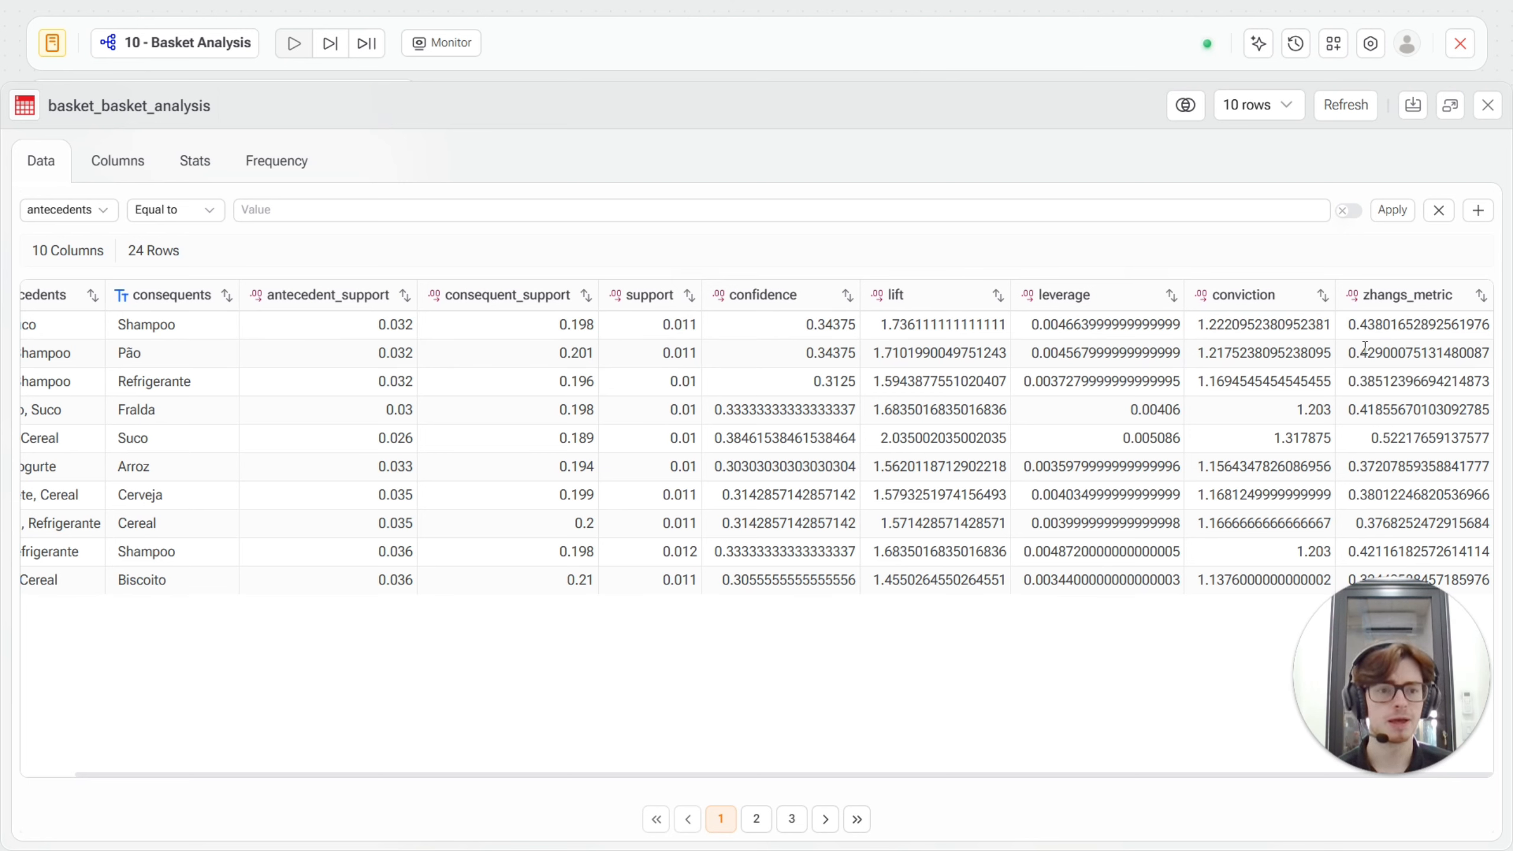
drag(1350, 325, 1493, 326)
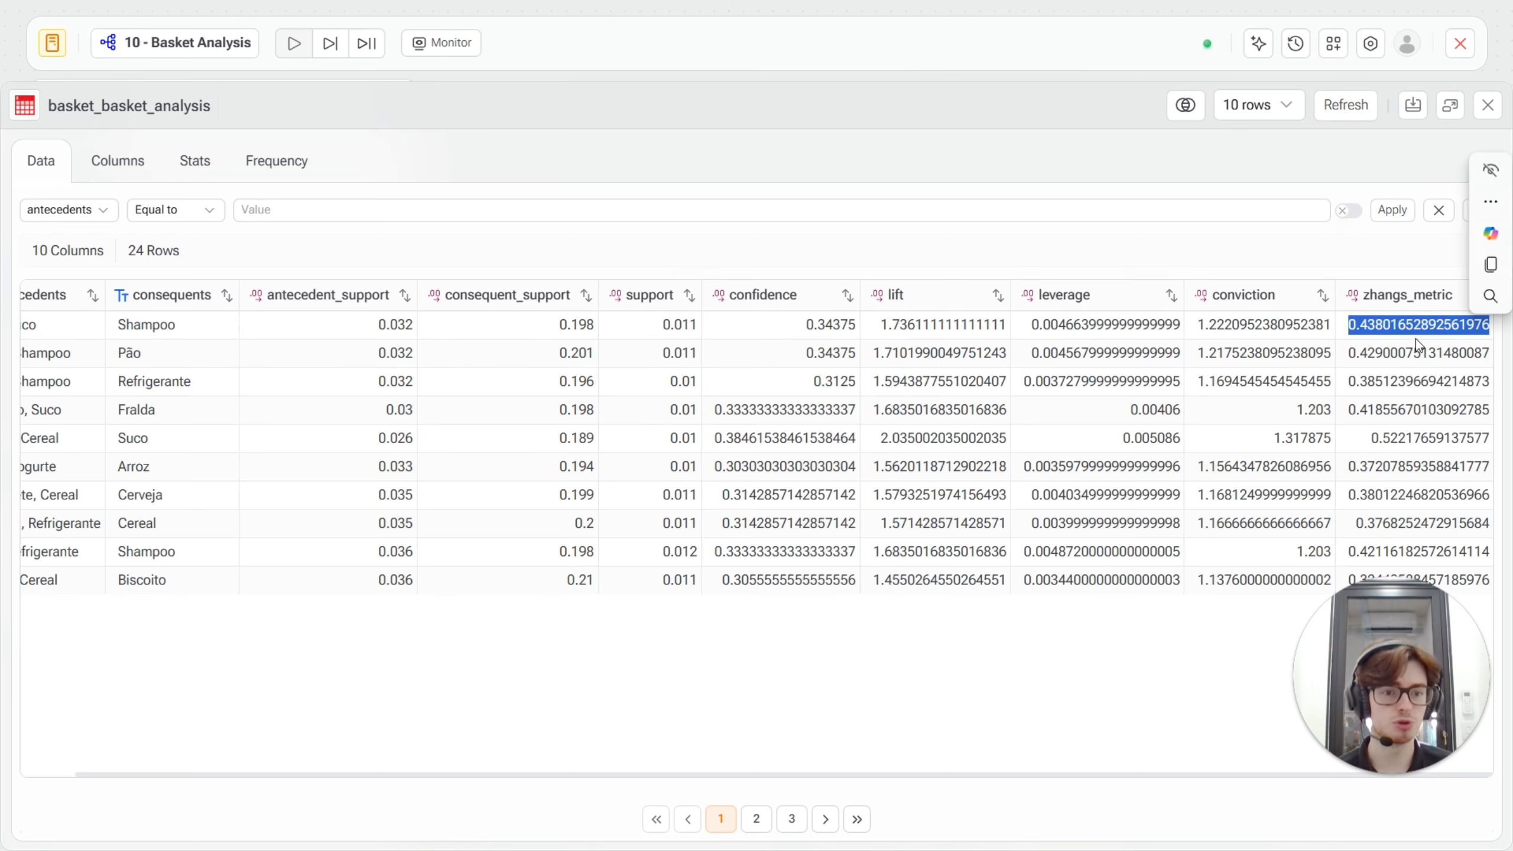
click(1397, 361)
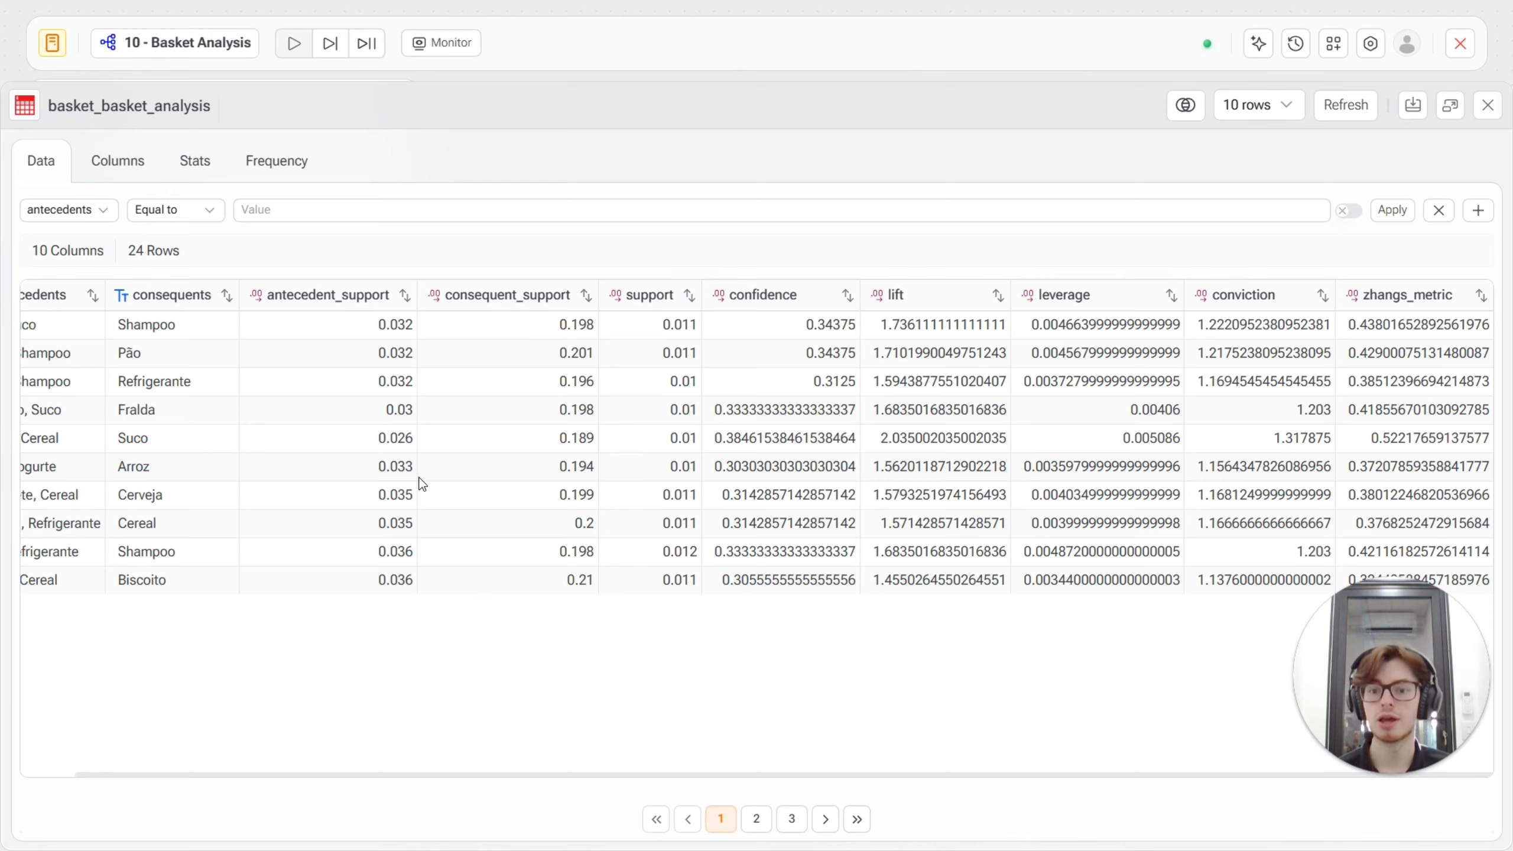
Examine the confidence of the rule from Fralda, Cereal to Suco, check its remaining metrics, and close the basket_basket_analysis table.
drag(737, 841, 710, 727)
click(712, 729)
drag(728, 778, 91, 449)
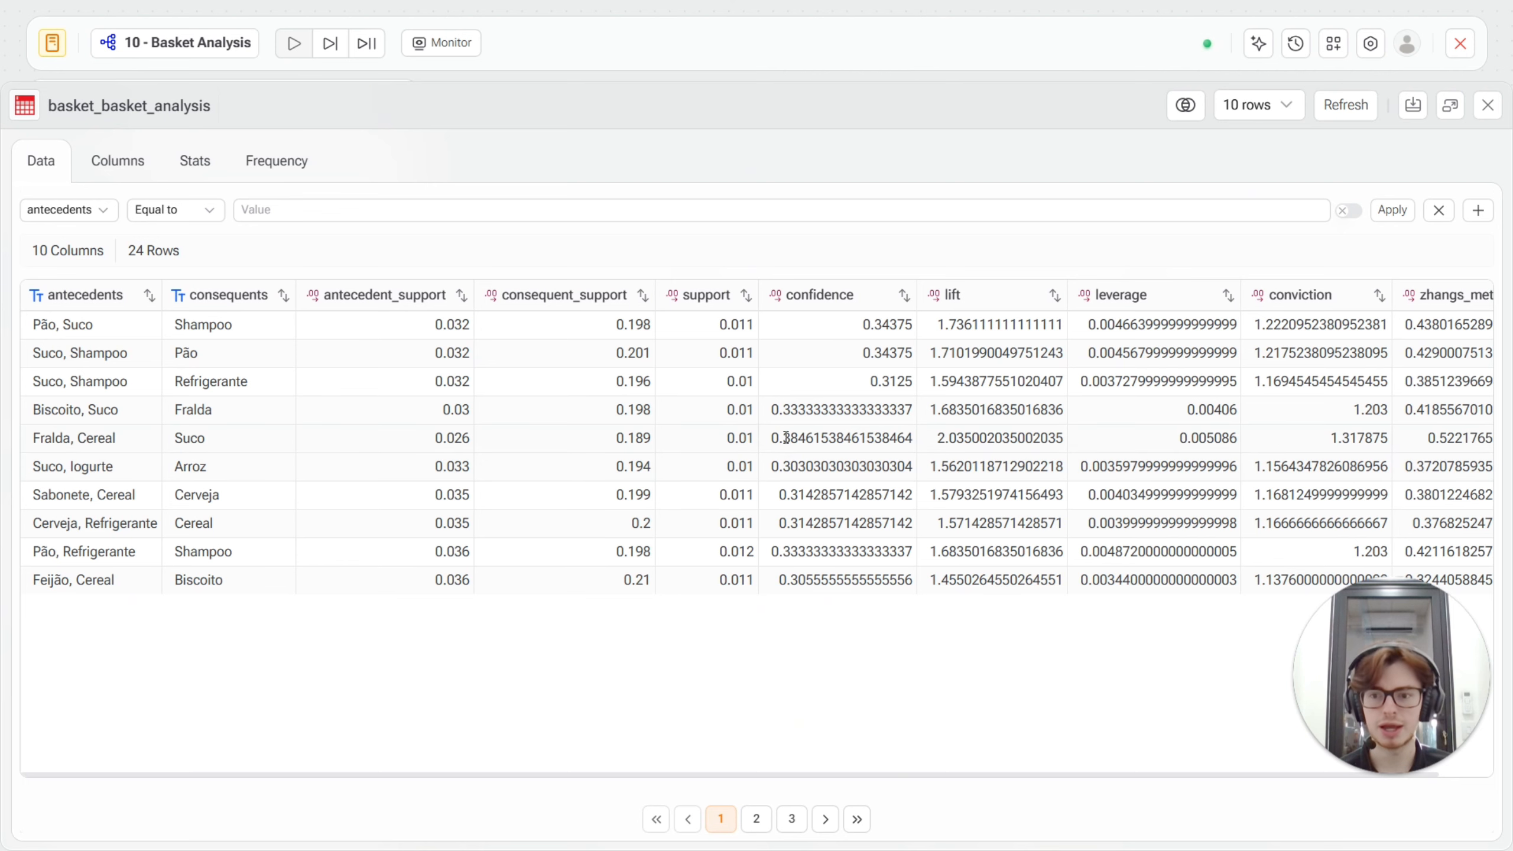
drag(782, 439, 931, 447)
click(939, 448)
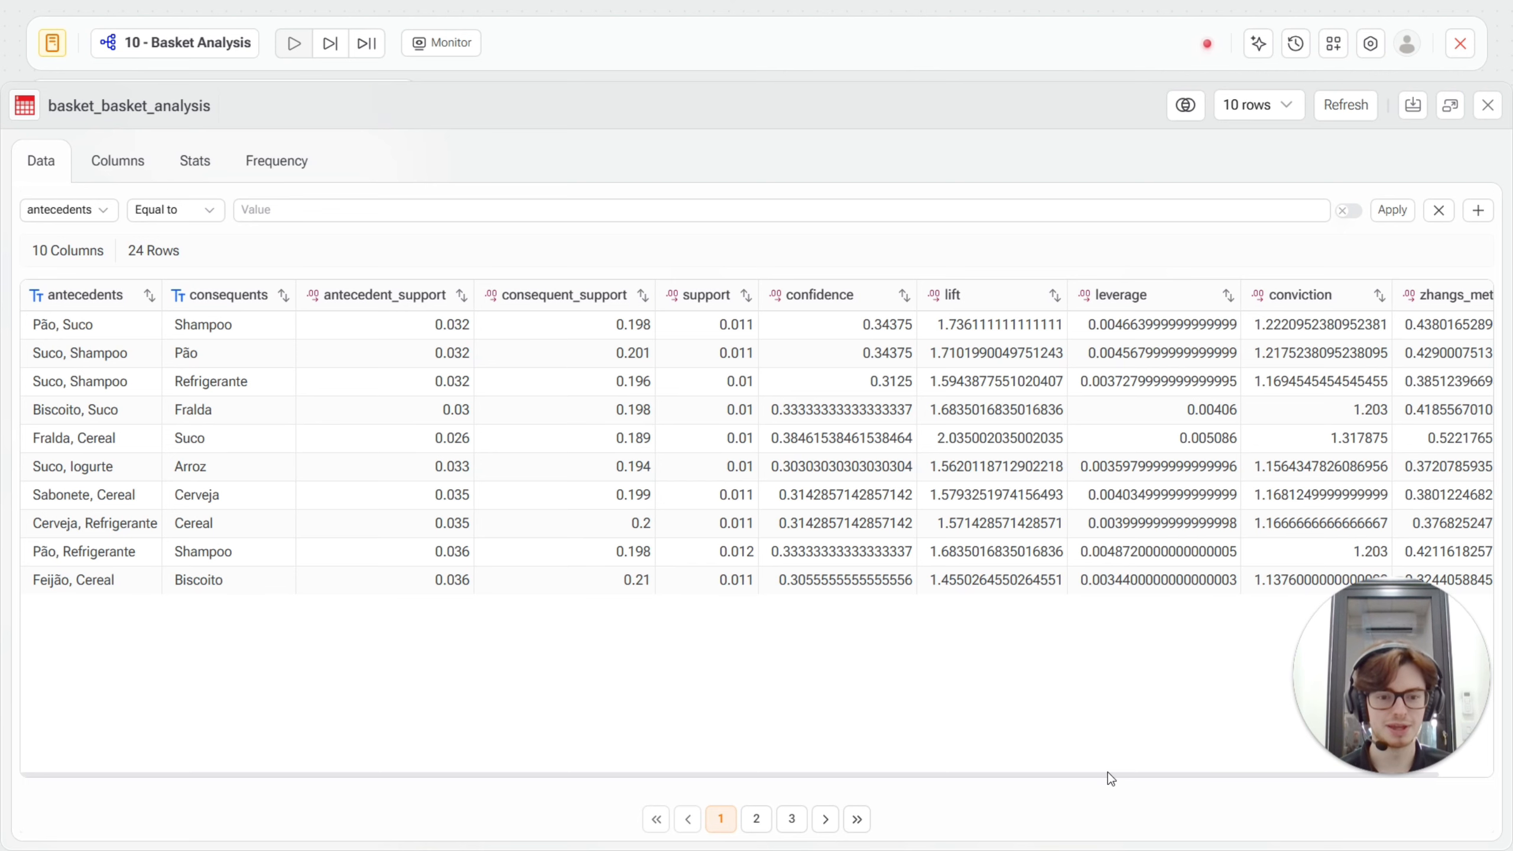
drag(1108, 776, 1162, 775)
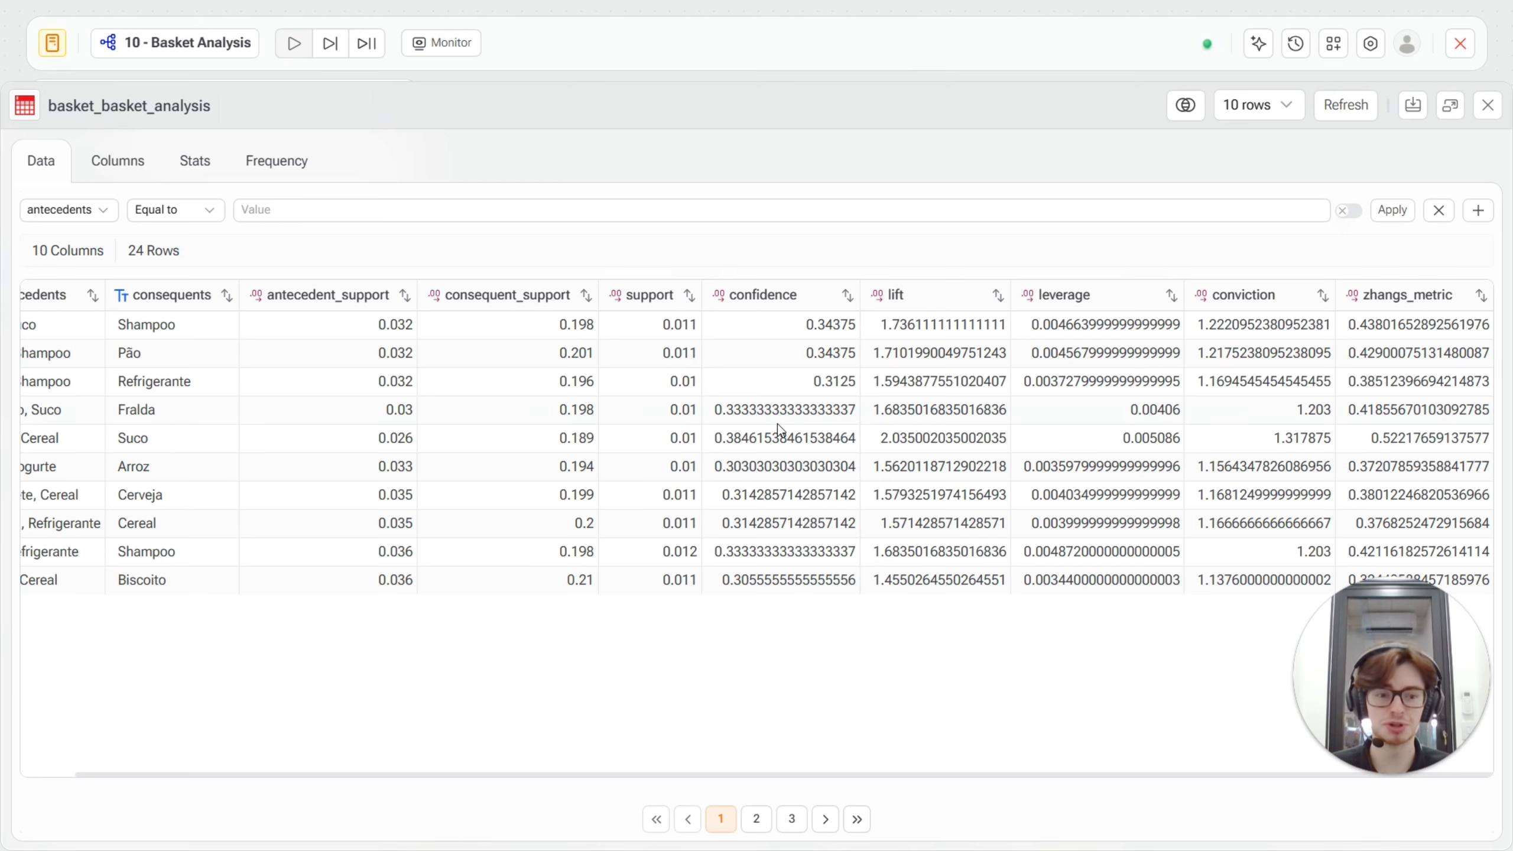
click(1487, 104)
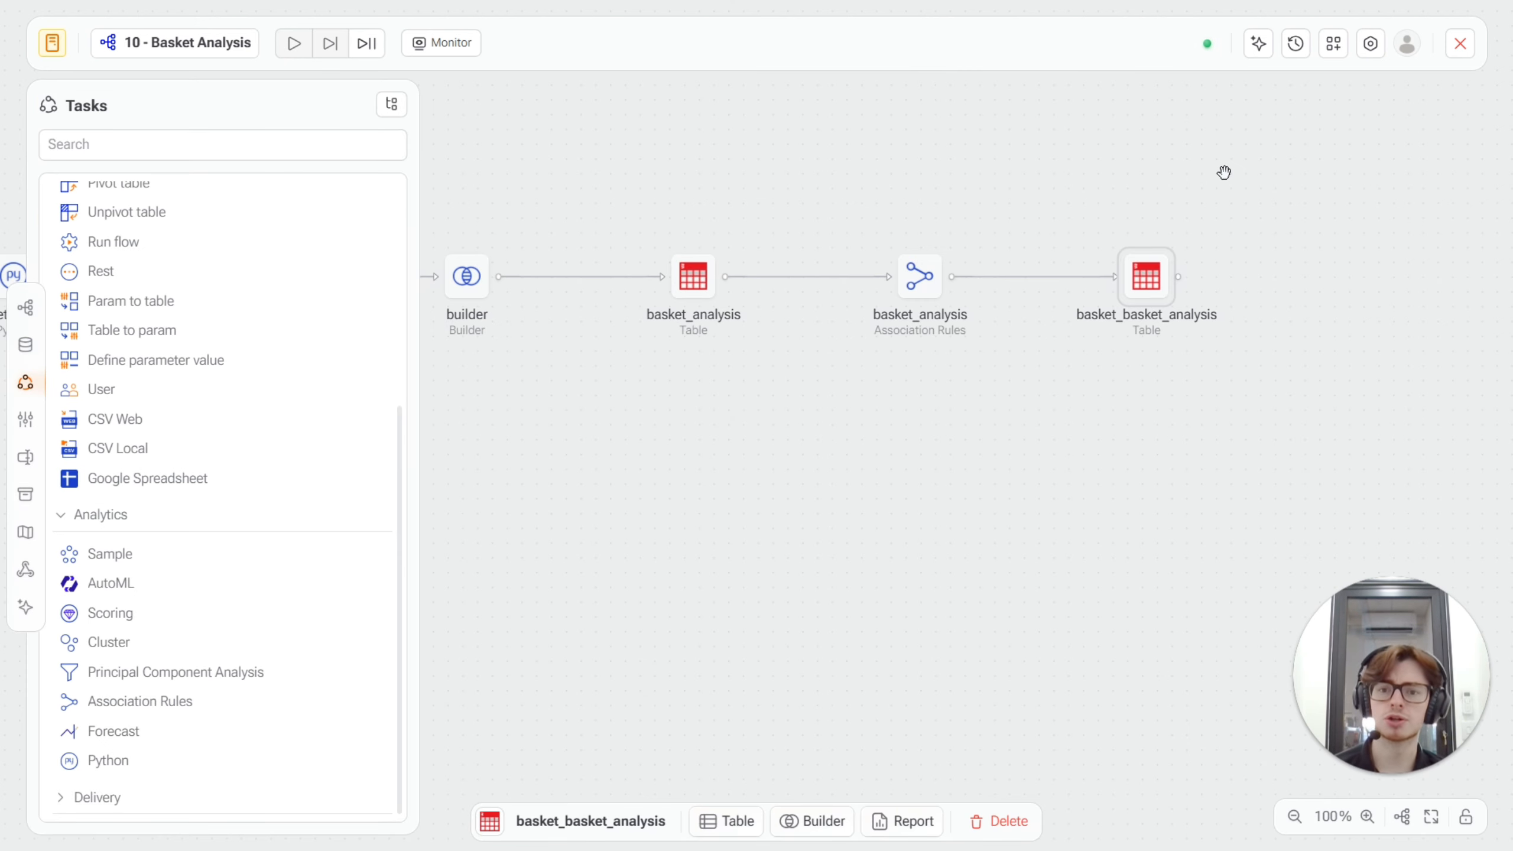